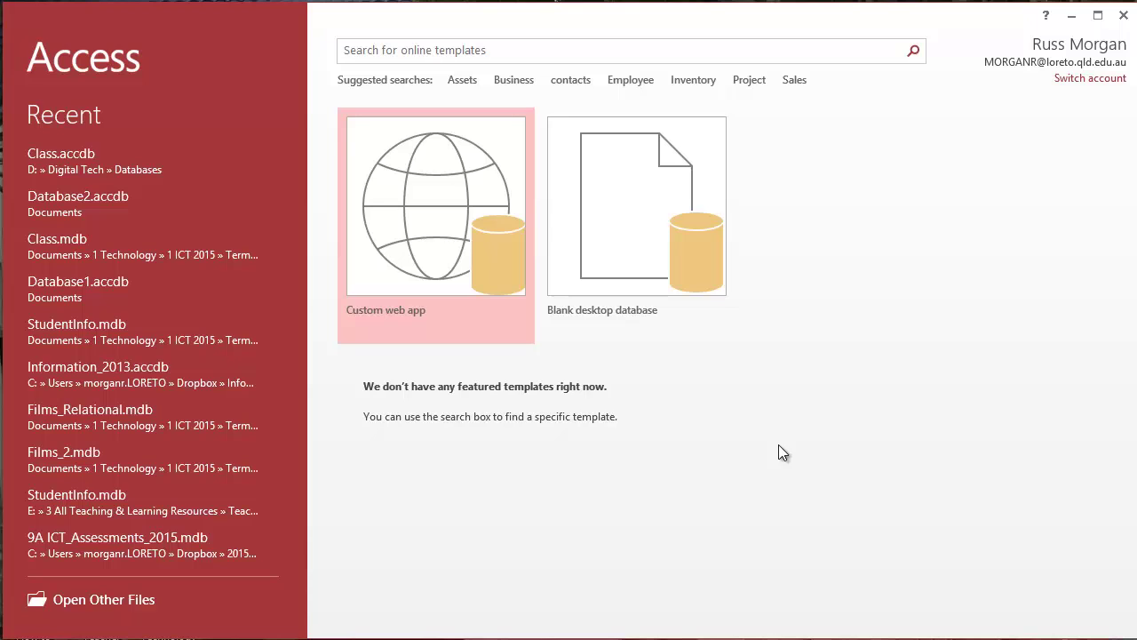
Step: Start a new blank desktop database and choose the Digital Tech\Databases folder on drive D as its location
{"action": "left_click", "coordinate": [659, 223]}
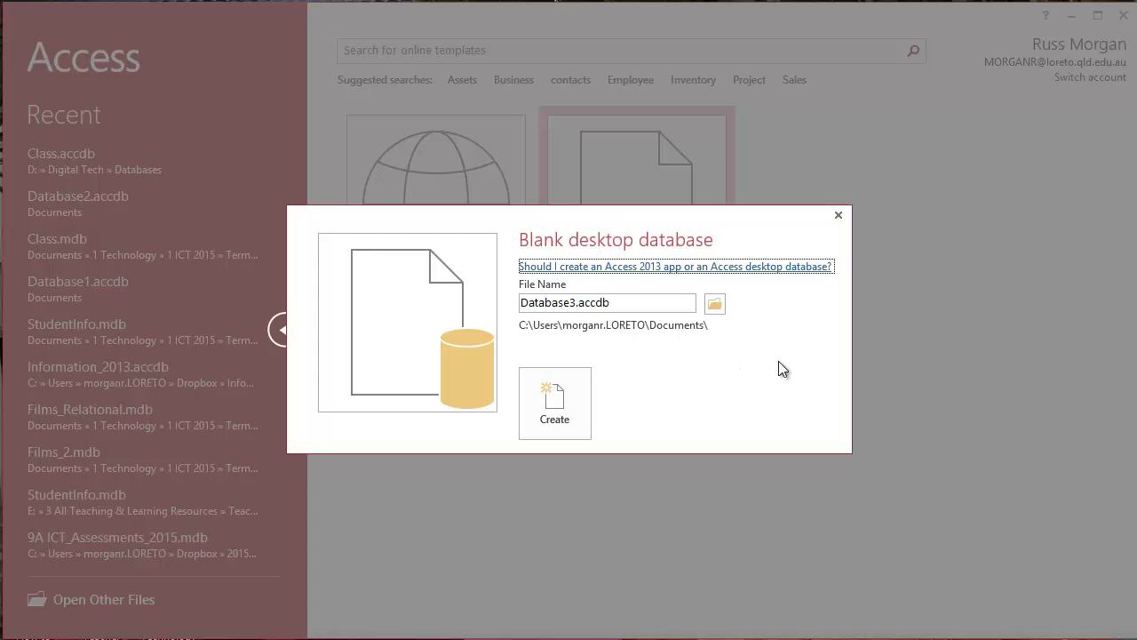
{"action": "left_click", "coordinate": [715, 306]}
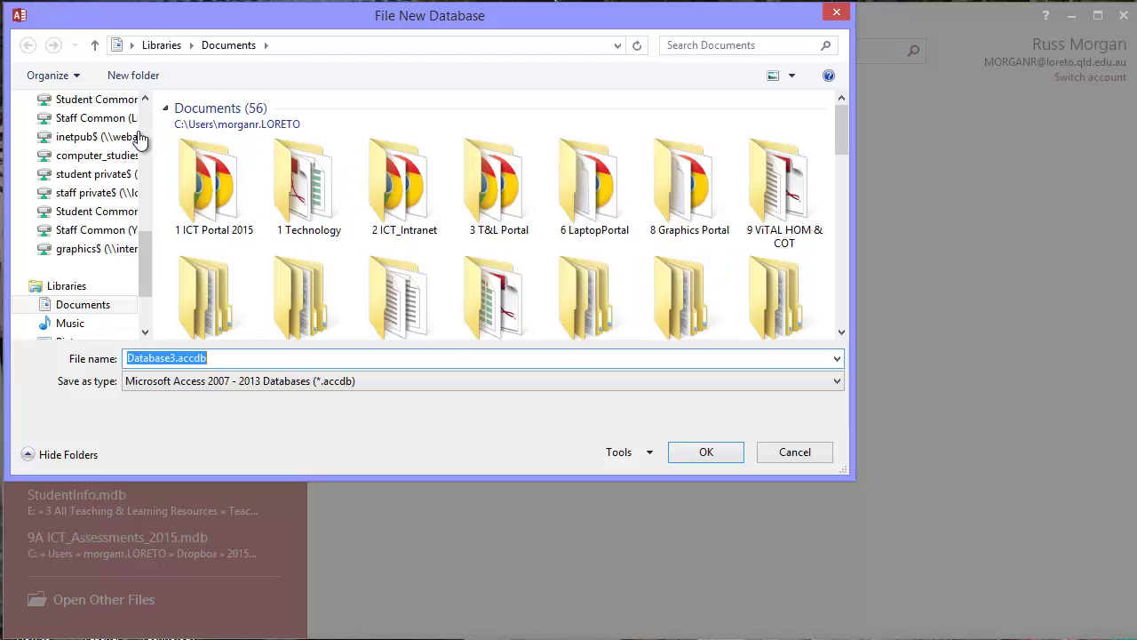
{"action": "left_click_drag", "start_coordinate": [142, 258], "coordinate": [145, 216]}
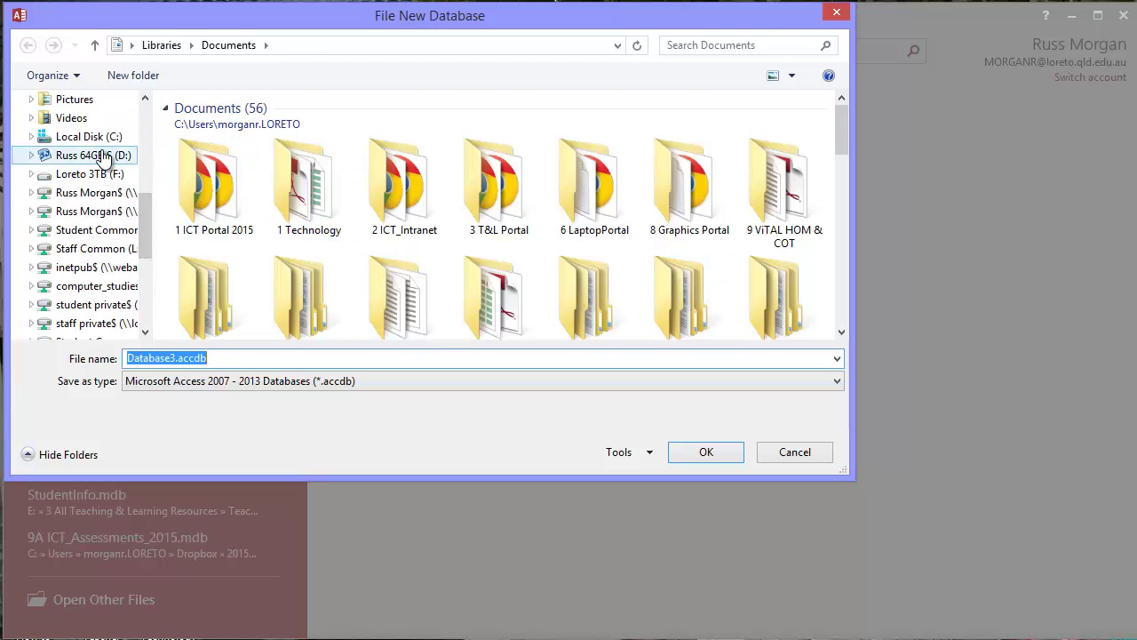
{"action": "left_click", "coordinate": [71, 154]}
{"action": "double_click", "coordinate": [225, 127]}
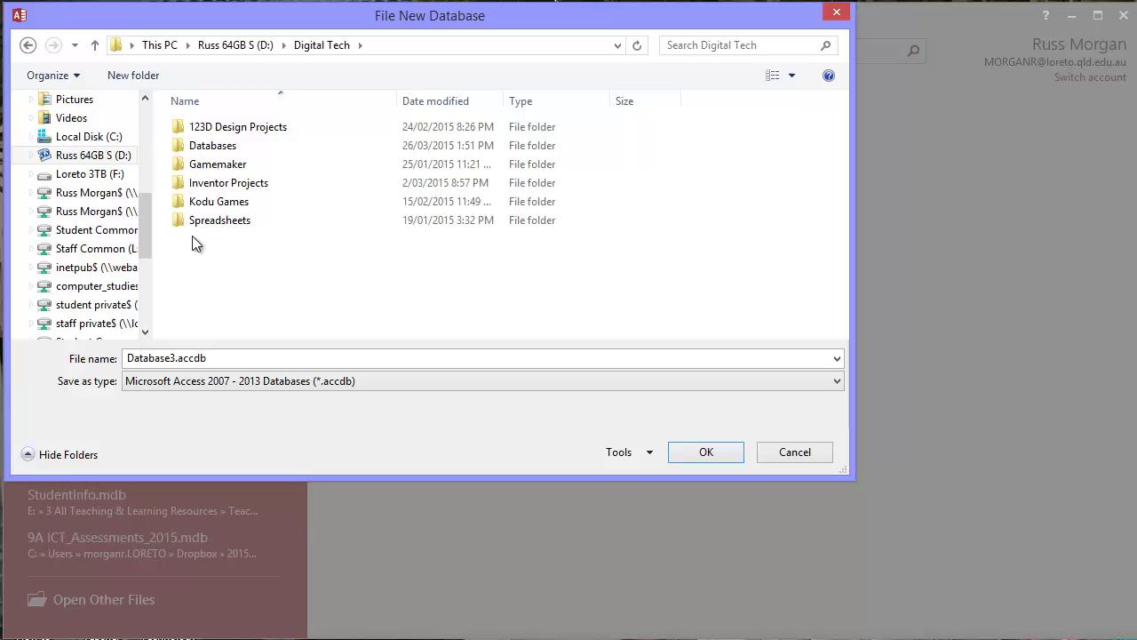
{"action": "double_click", "coordinate": [220, 149]}
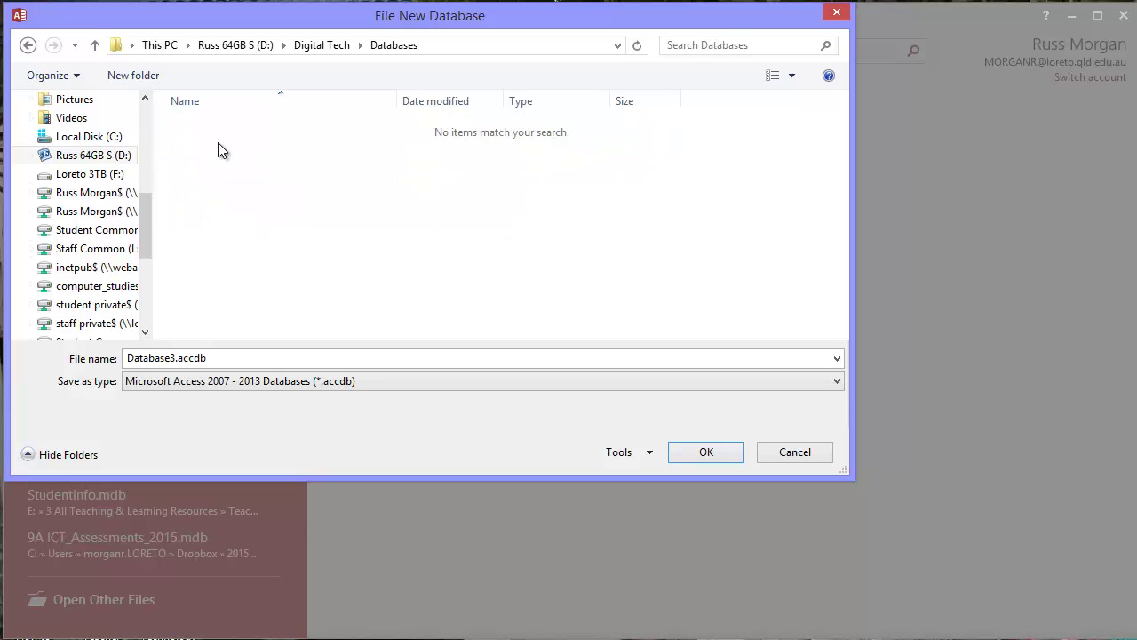
Step: Name the database file Homeroom and create it
{"action": "left_click", "coordinate": [227, 356]}
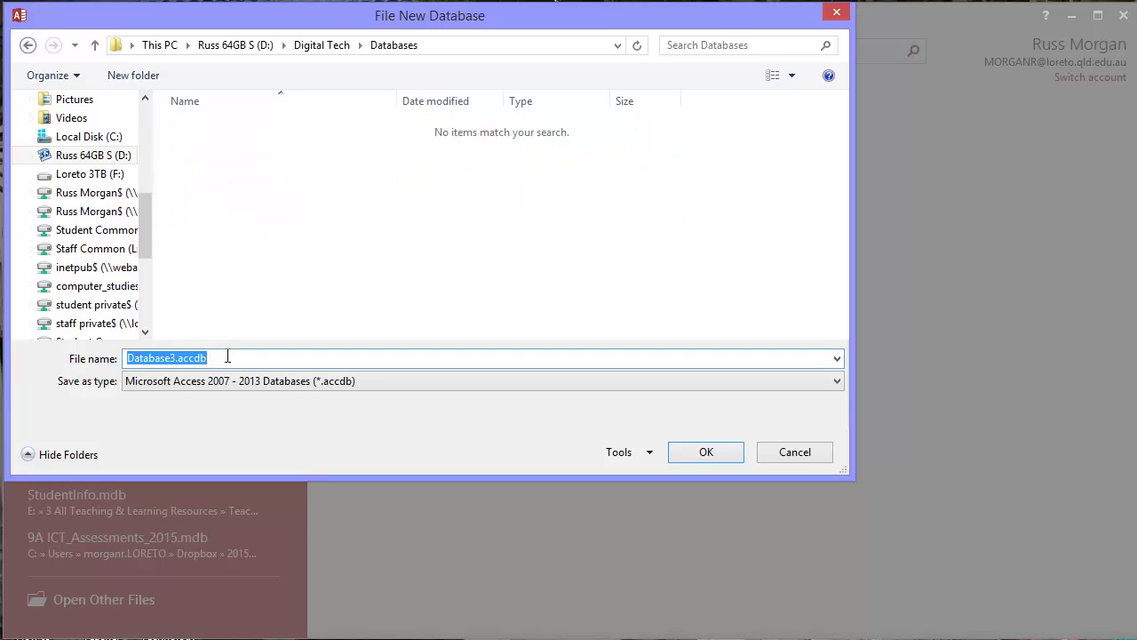
{"action": "type", "text": "Hom"}
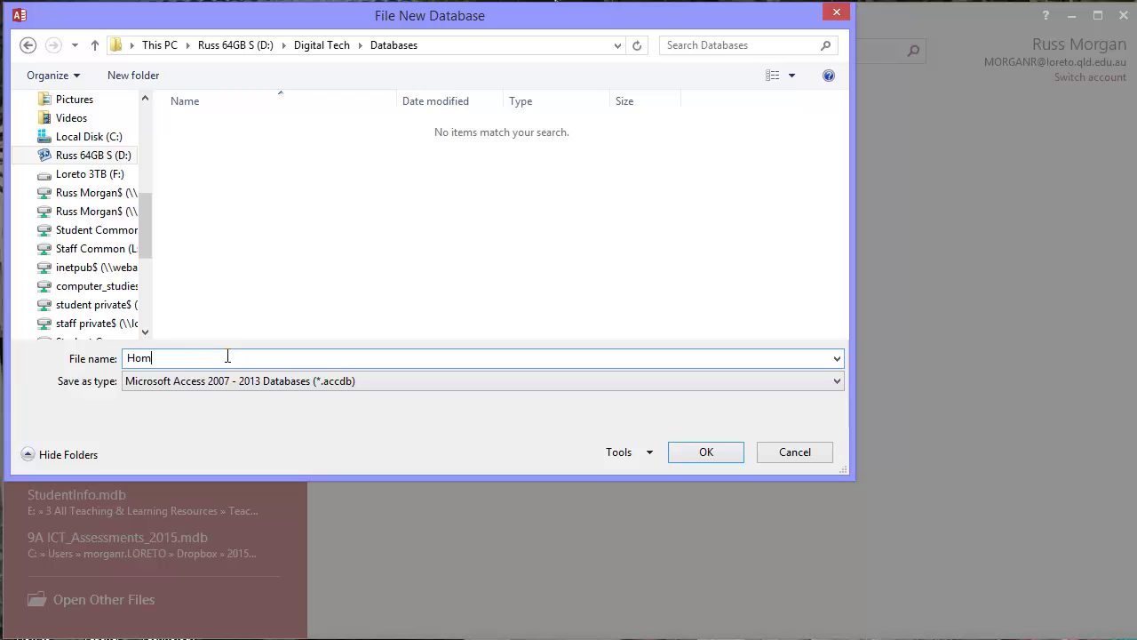
{"action": "type", "text": "eroom"}
{"action": "left_click", "coordinate": [709, 449]}
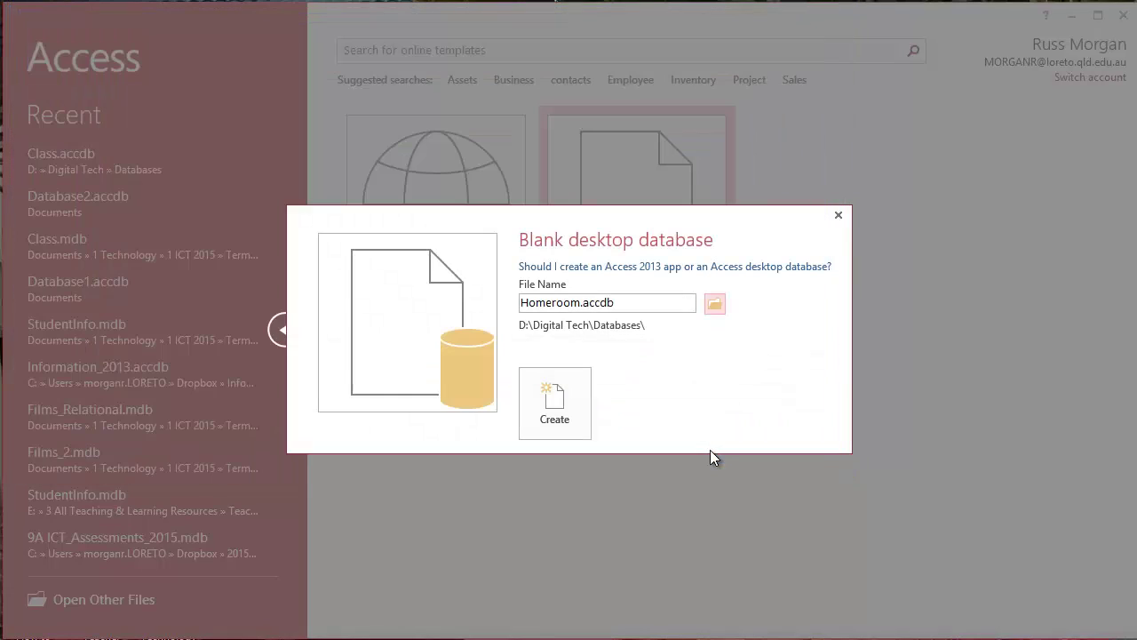
{"action": "left_click", "coordinate": [562, 392]}
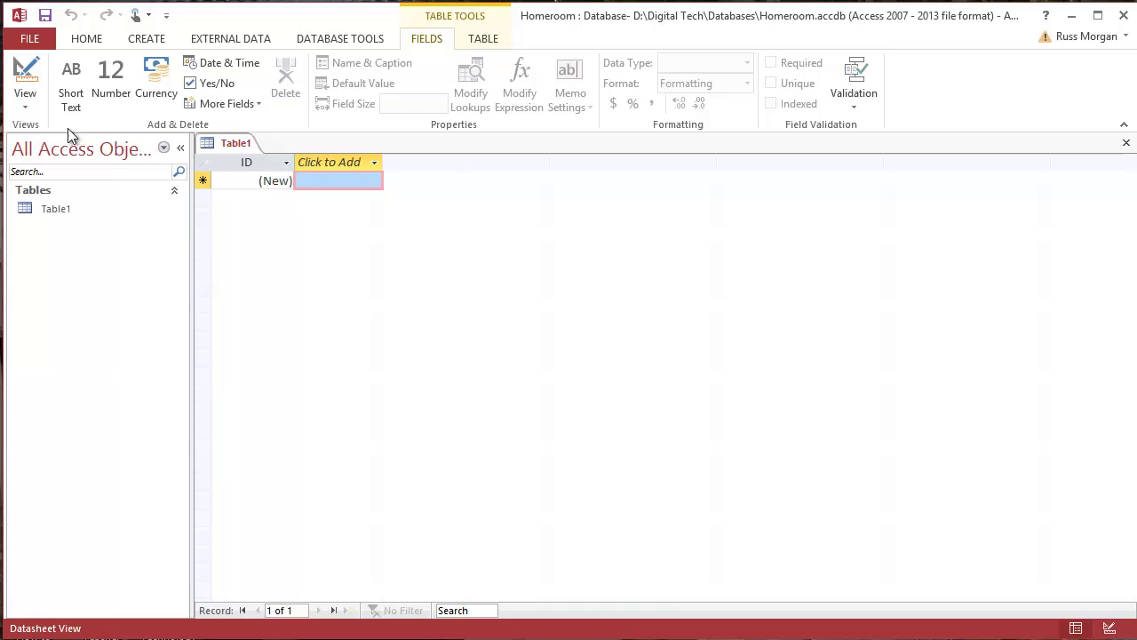
Step: Switch the new table to Design View, saving it under the name Students
{"action": "left_click", "coordinate": [30, 107]}
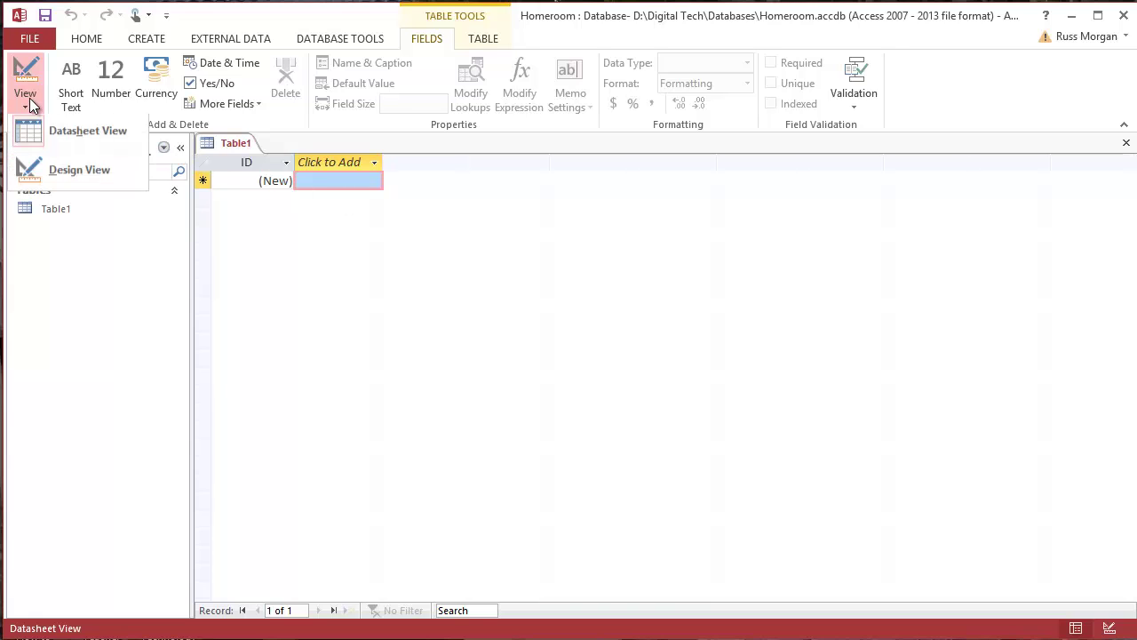
{"action": "left_click", "coordinate": [73, 174]}
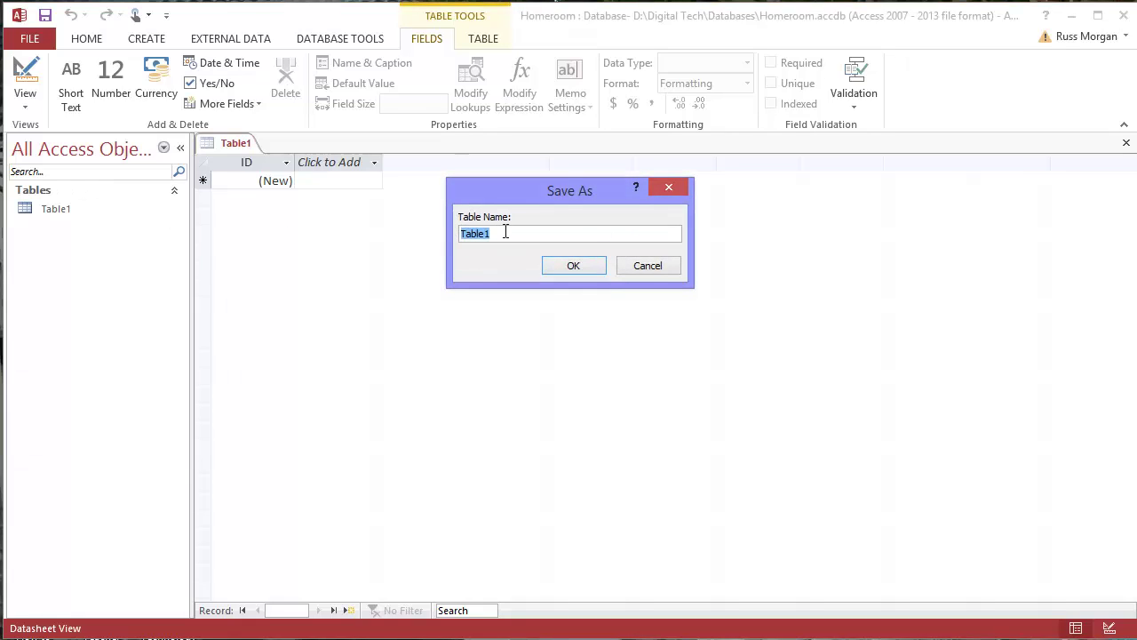
{"action": "type", "text": "Students"}
{"action": "left_click", "coordinate": [578, 264]}
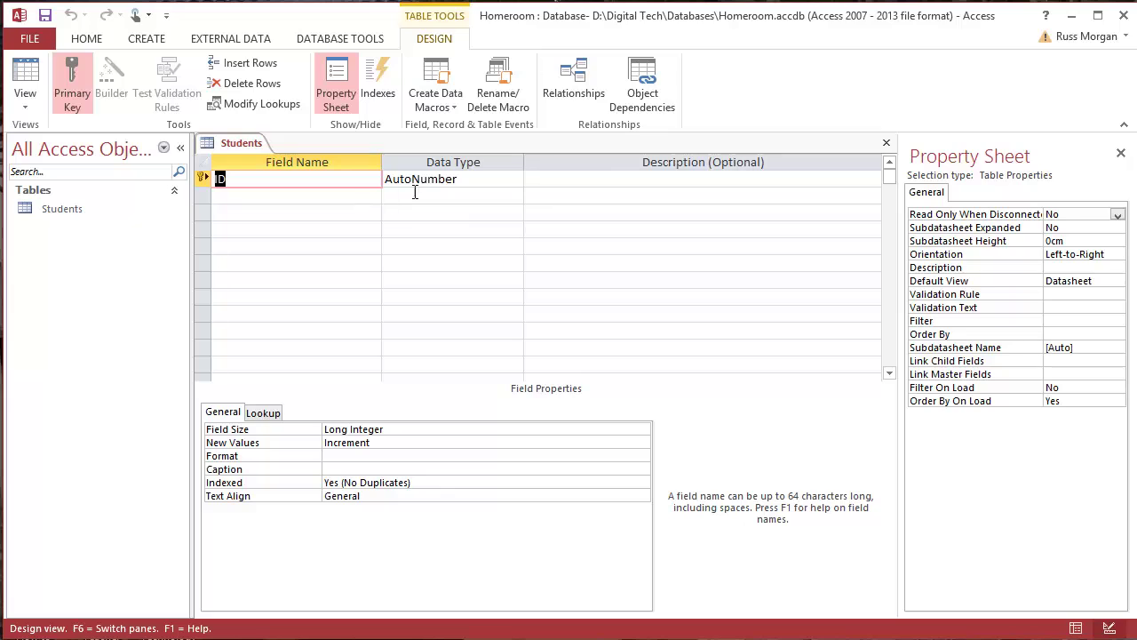
Step: Add First Name and Surname fields below ID, both with the Short Text data type
{"action": "left_click", "coordinate": [302, 195]}
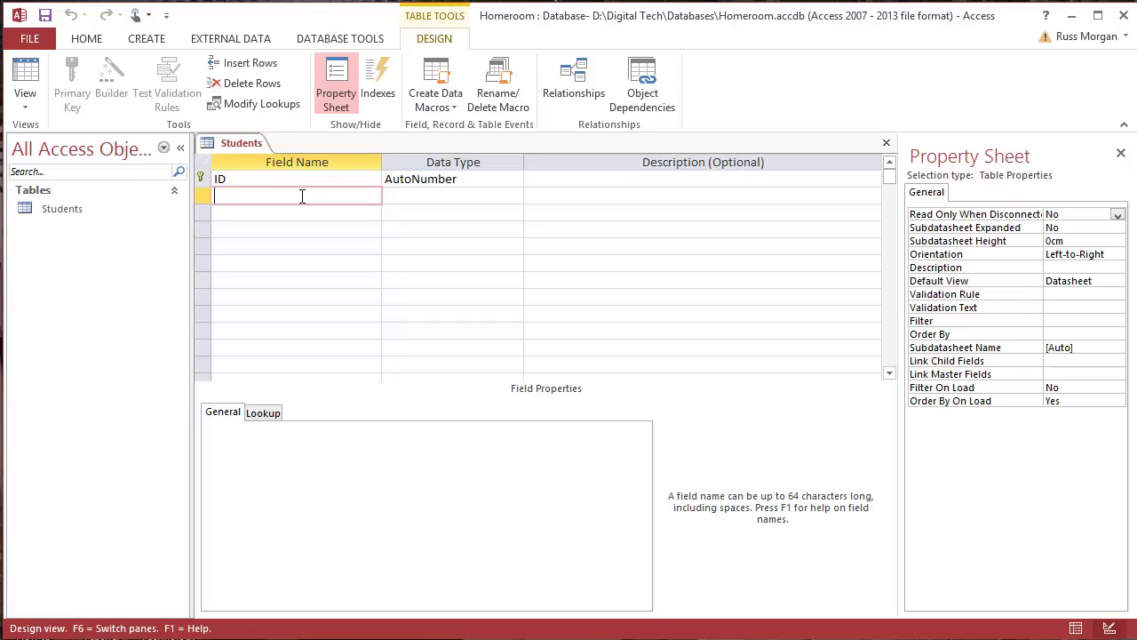
{"action": "type", "text": "First Name"}
{"action": "left_click", "coordinate": [435, 196]}
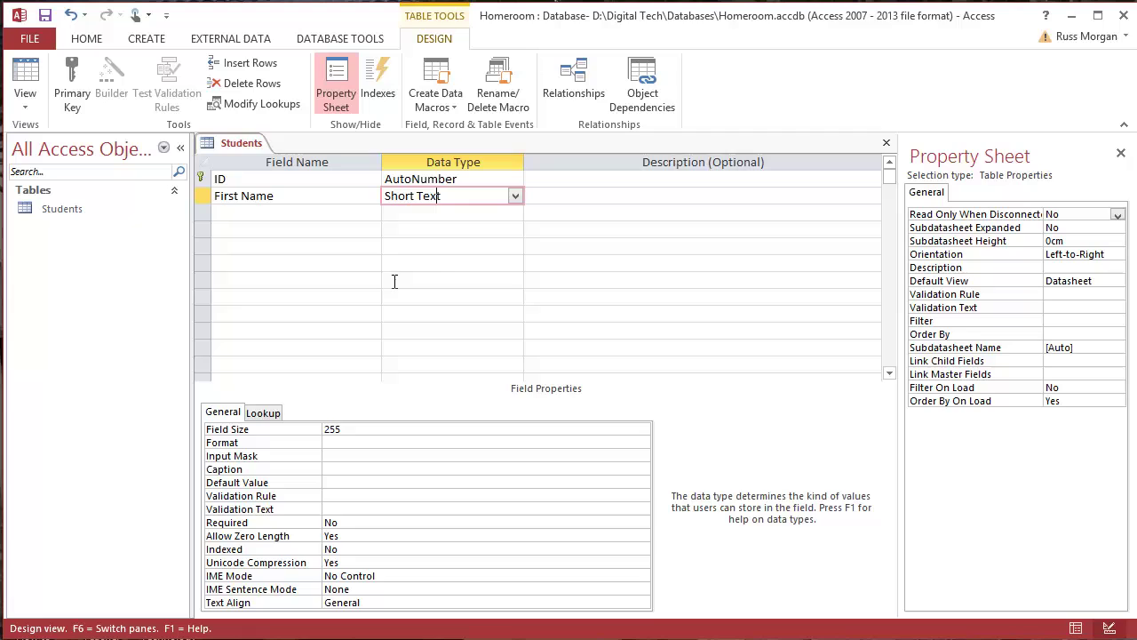
{"action": "left_click", "coordinate": [279, 213]}
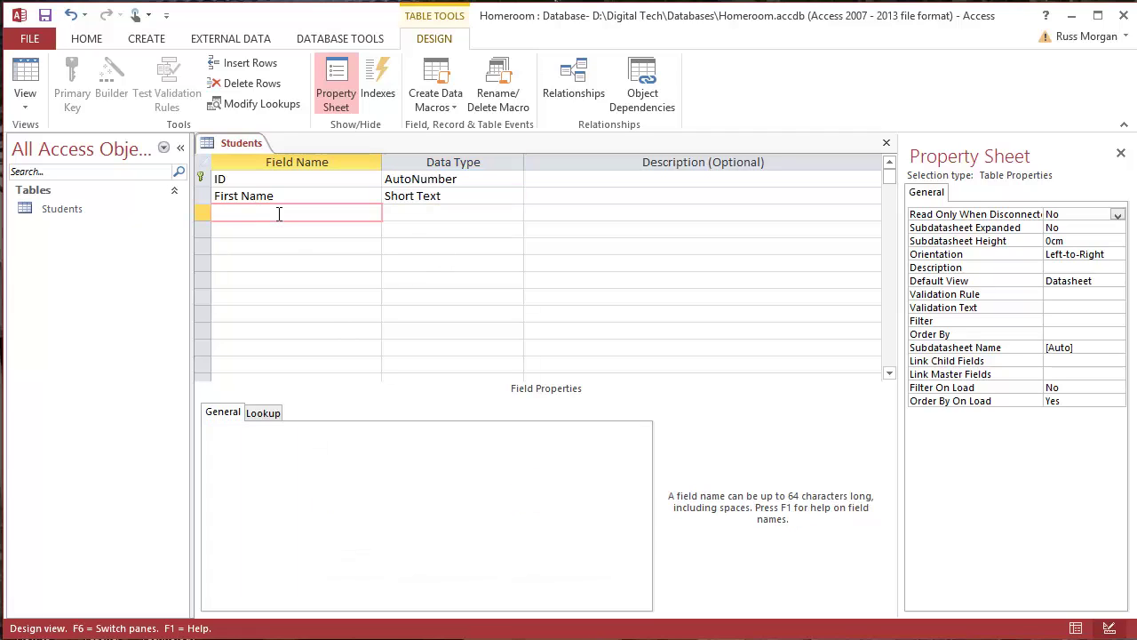
{"action": "type", "text": "Surname"}
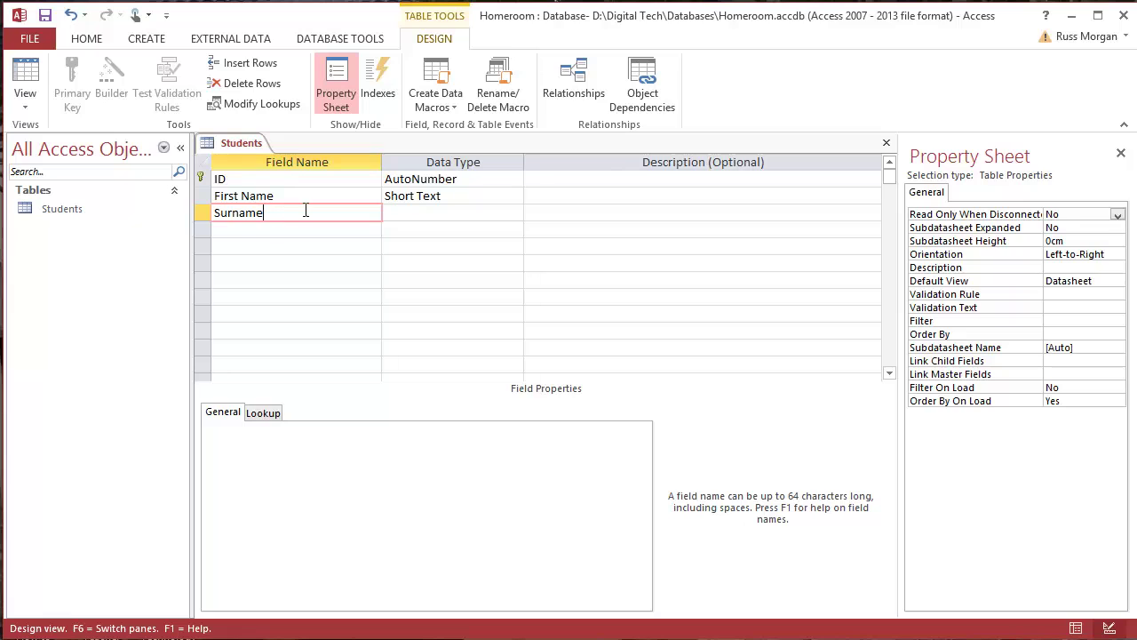
{"action": "left_click", "coordinate": [390, 213]}
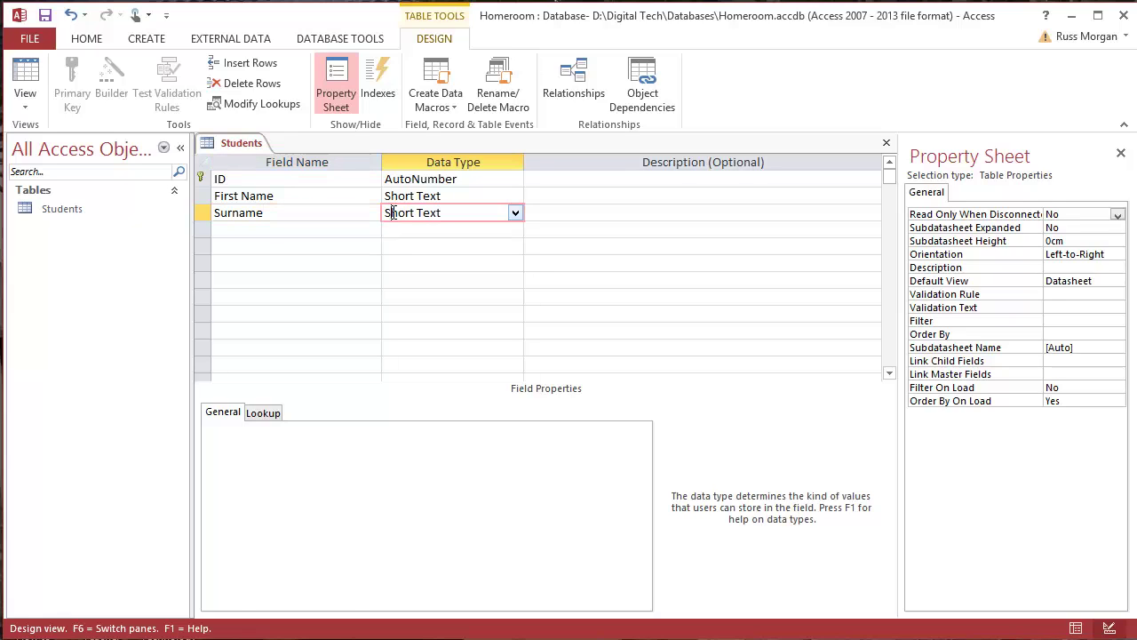
Step: Add a Photo field below Surname with the OLE Object data type
{"action": "left_click", "coordinate": [248, 228]}
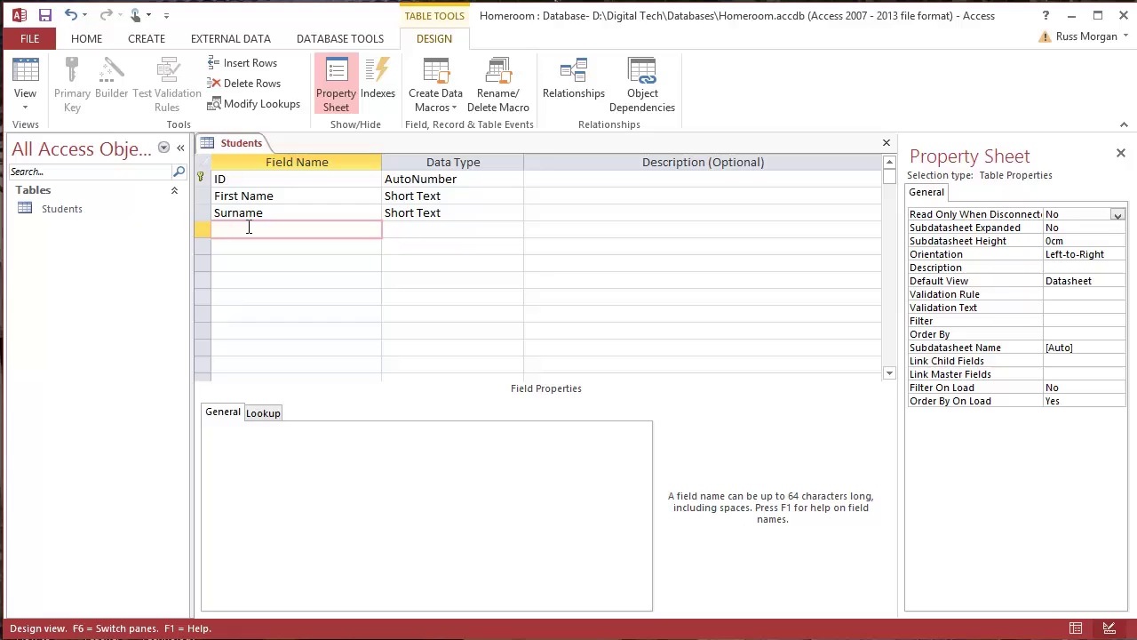
{"action": "type", "text": "Photo"}
{"action": "left_click", "coordinate": [407, 232]}
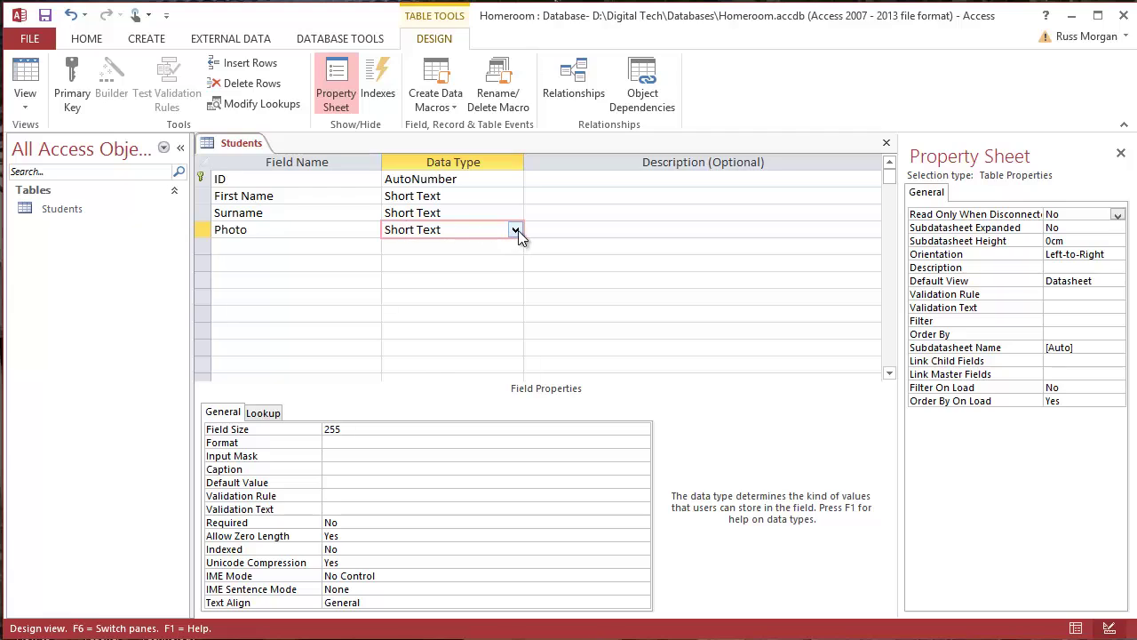
{"action": "left_click", "coordinate": [515, 230]}
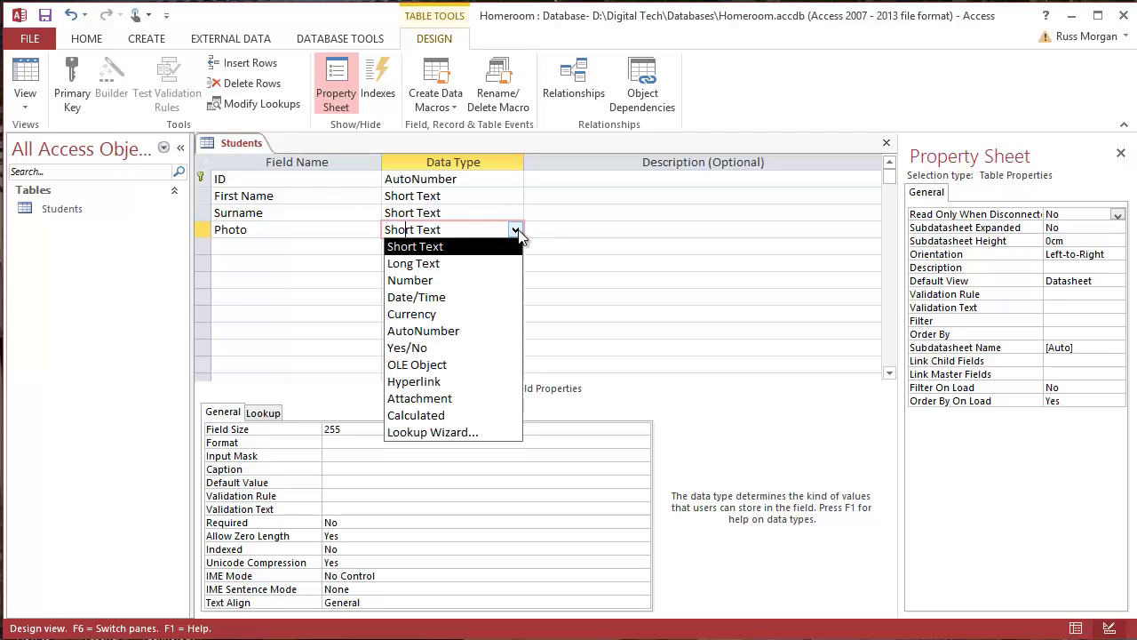
{"action": "left_click", "coordinate": [447, 365]}
Step: Set the Date of Birth field's data type to Date/Time, and check the data types of Height and Shoe Size
{"action": "left_click", "coordinate": [350, 246]}
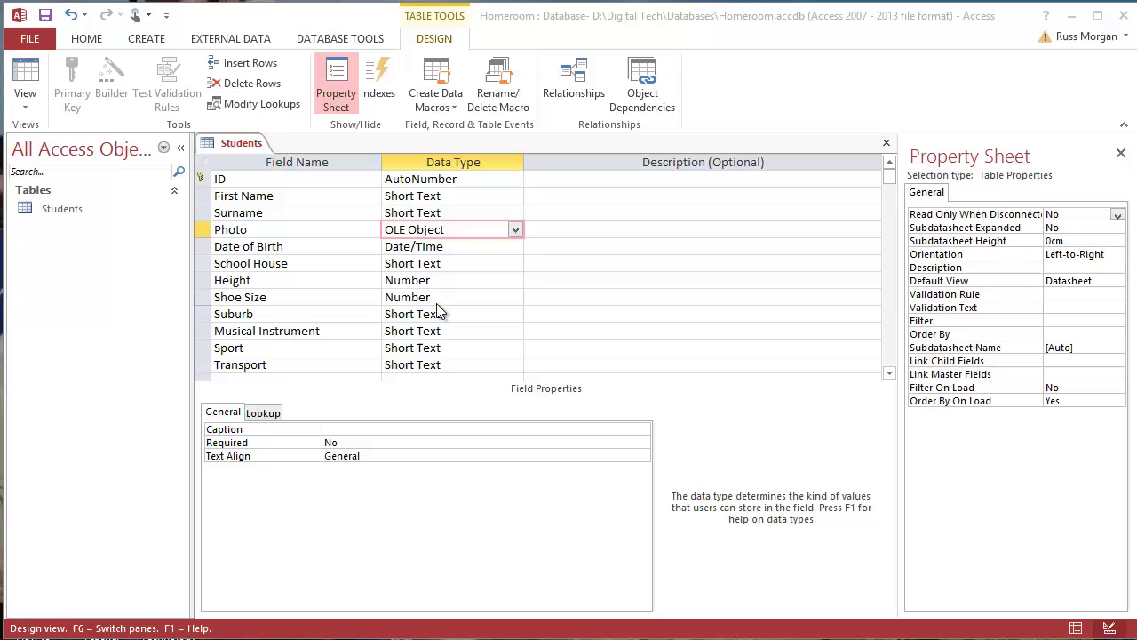
{"action": "left_click", "coordinate": [474, 246]}
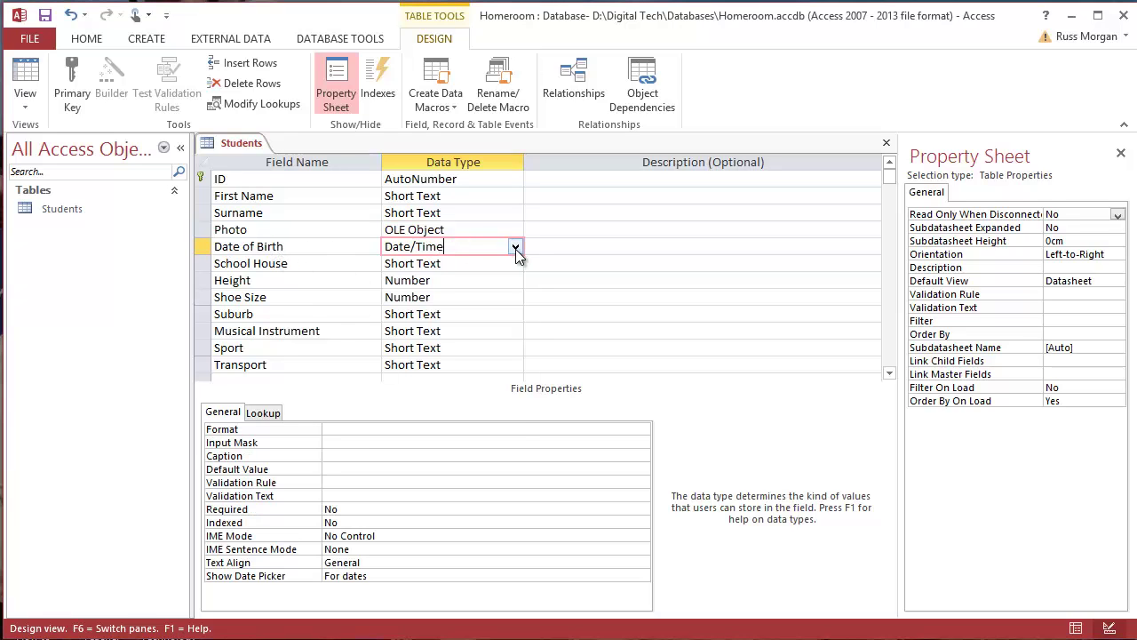
{"action": "left_click", "coordinate": [516, 247]}
{"action": "left_click", "coordinate": [451, 313]}
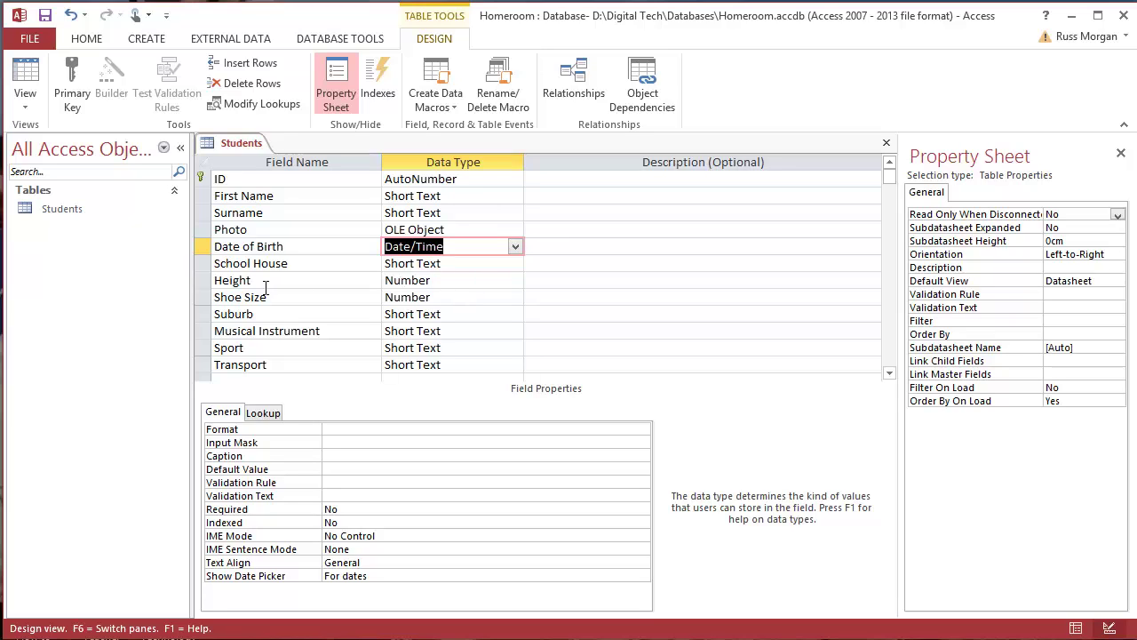
{"action": "left_click", "coordinate": [460, 279]}
{"action": "left_click", "coordinate": [465, 294]}
{"action": "left_click", "coordinate": [467, 280]}
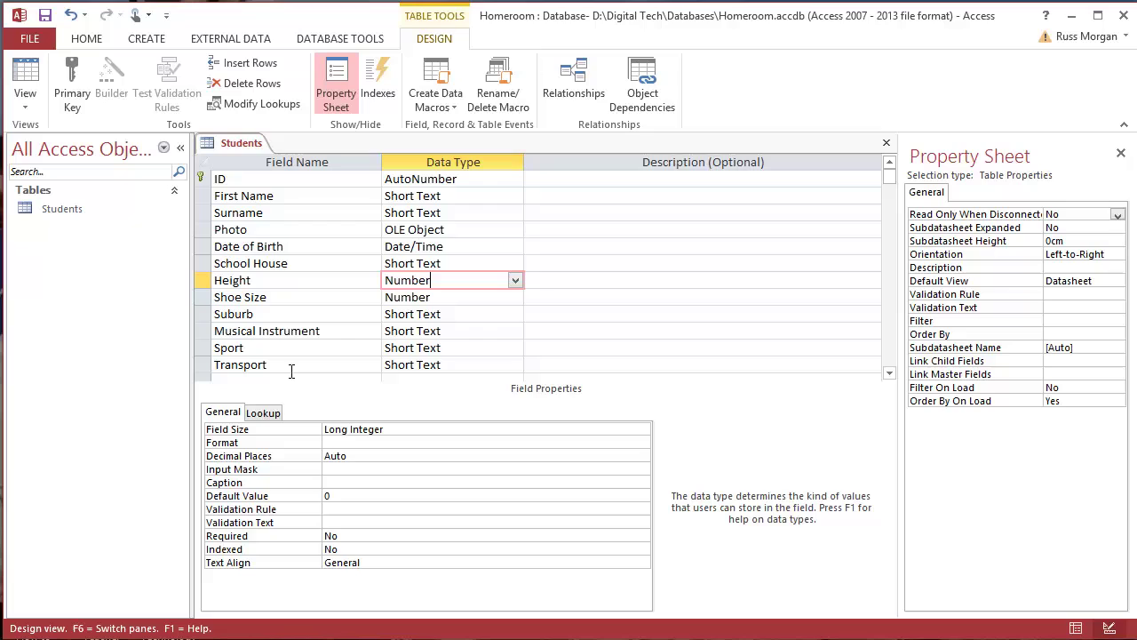
Step: Start the Lookup Wizard for the Transport field and choose to type in the list values yourself
{"action": "left_click", "coordinate": [470, 364]}
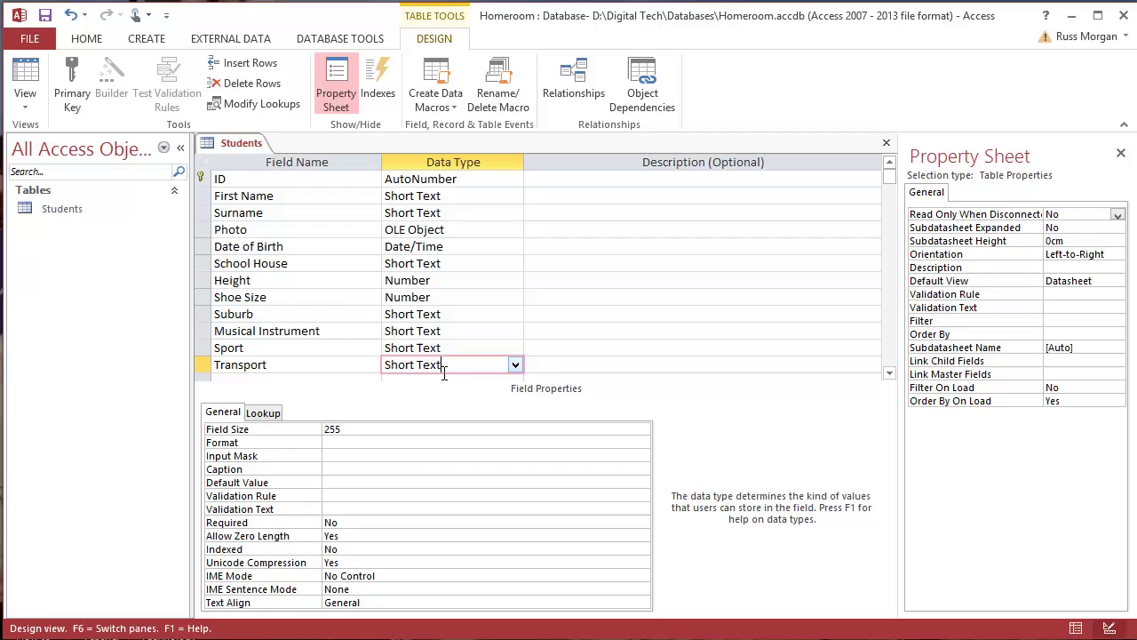
{"action": "left_click", "coordinate": [515, 365]}
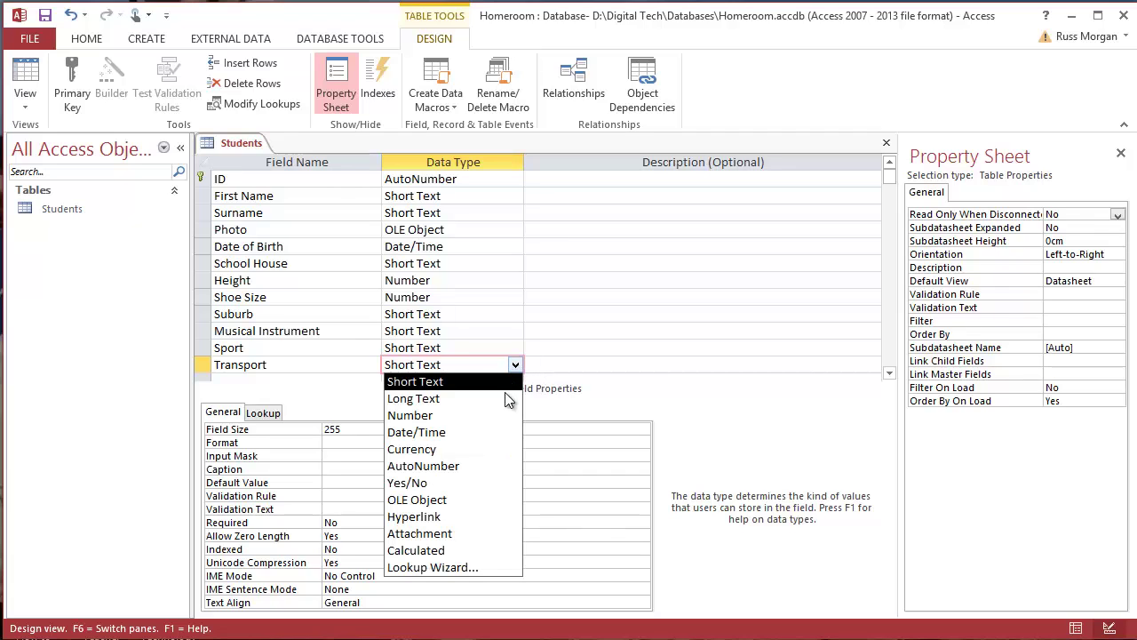
{"action": "left_click", "coordinate": [441, 568]}
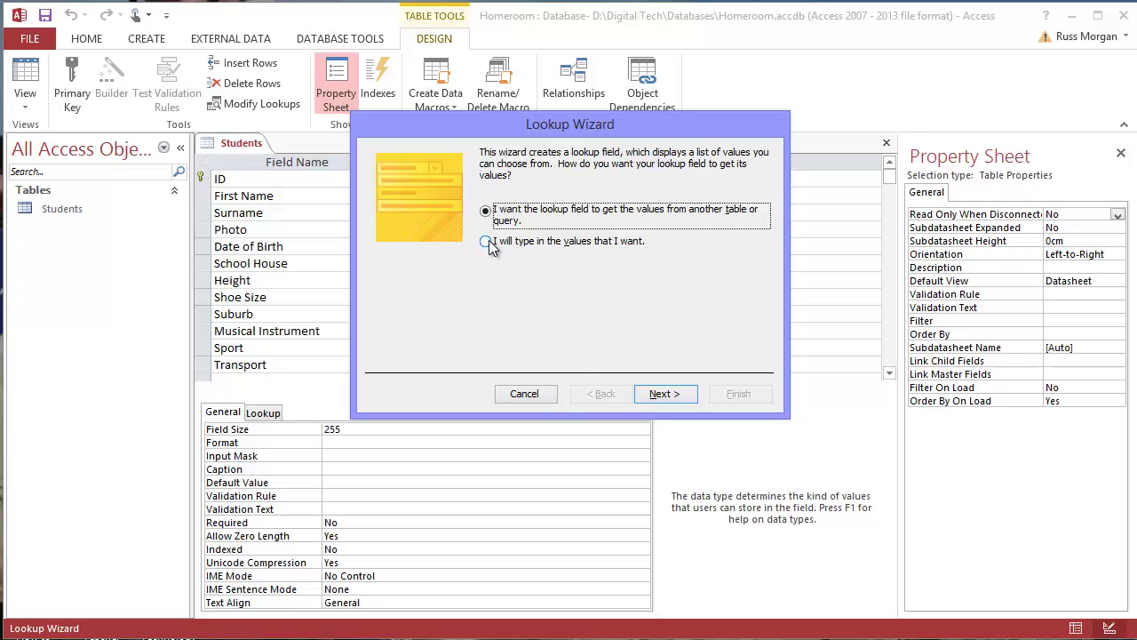
{"action": "left_click", "coordinate": [486, 241]}
{"action": "left_click", "coordinate": [662, 393]}
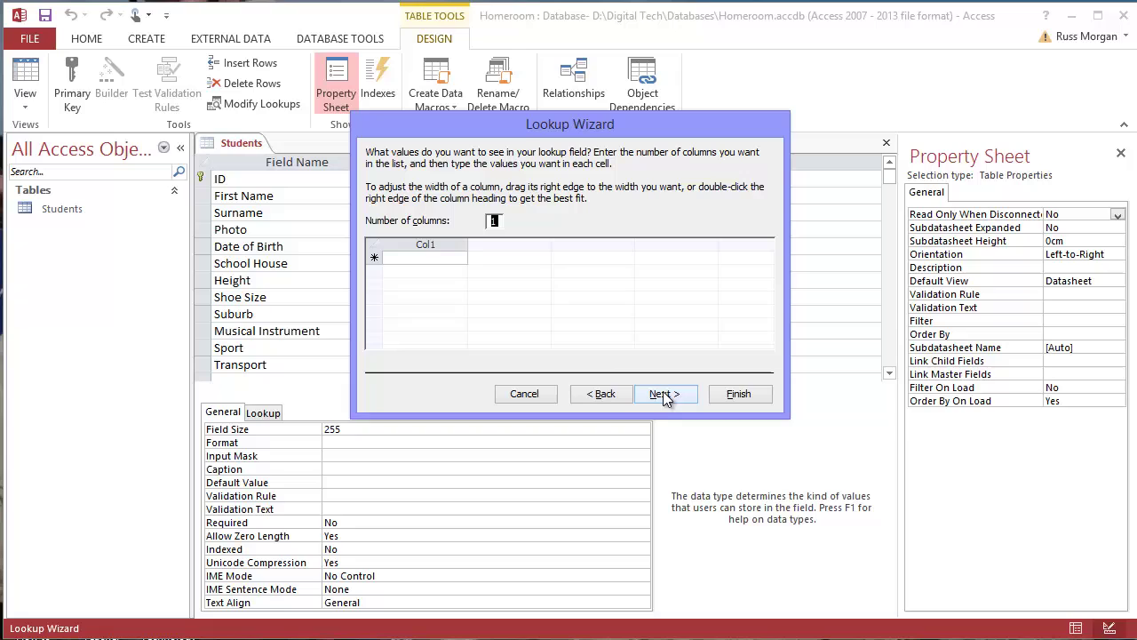
Step: Enter Bus, Car, Train and Walk as the Transport lookup values and continue to the wizard's label page
{"action": "left_click", "coordinate": [410, 259]}
{"action": "type", "text": "Bi"}
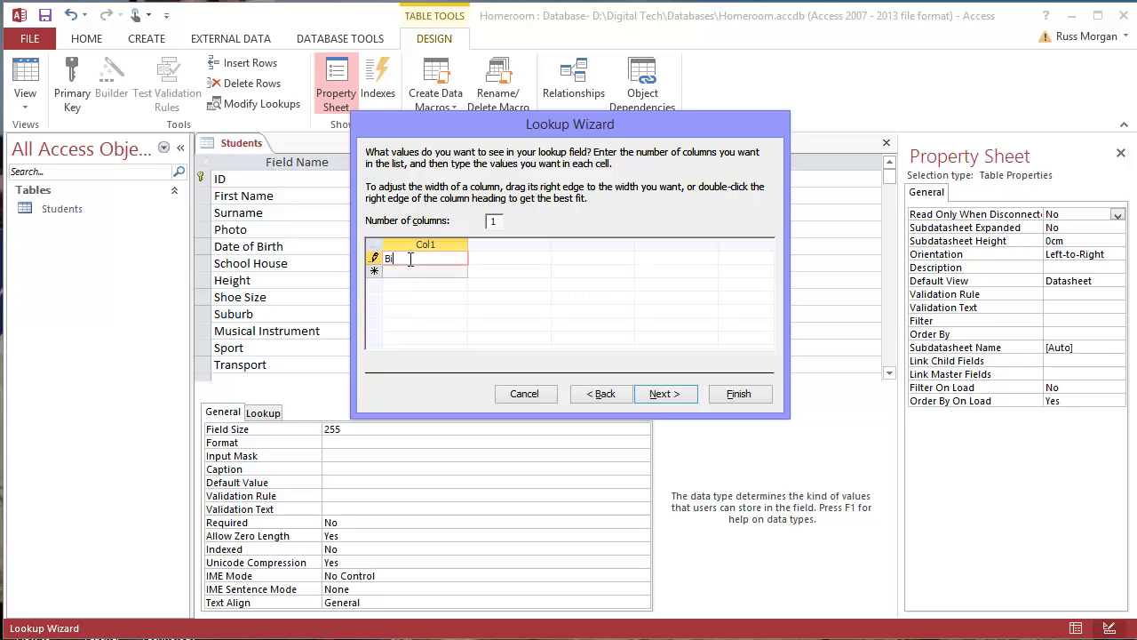
{"action": "type", "text": "s"}
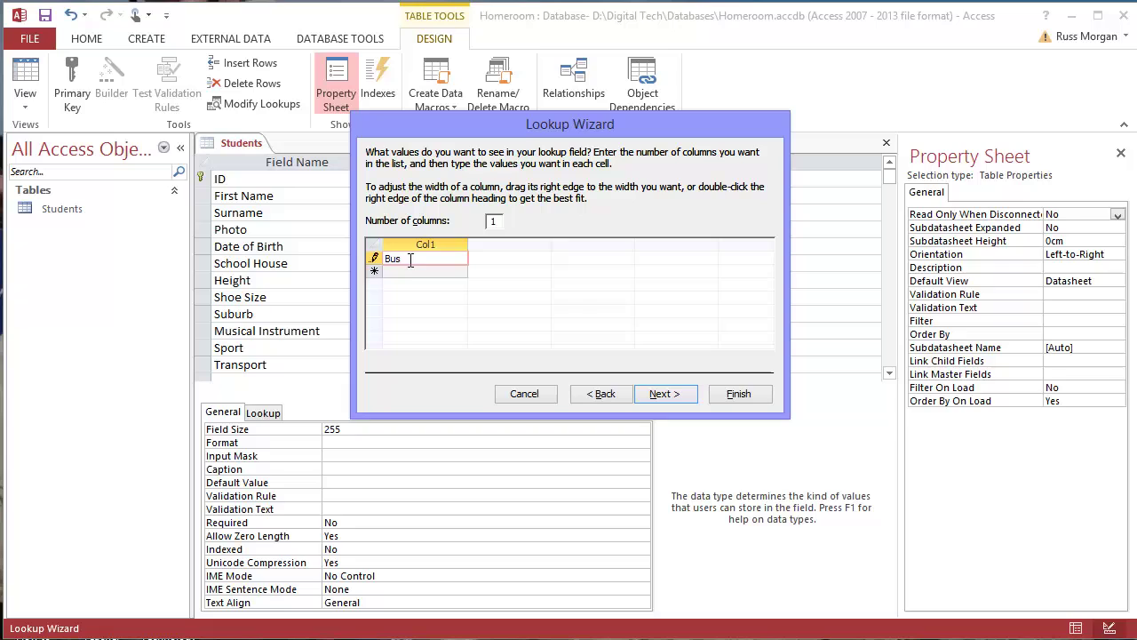
{"action": "left_click", "coordinate": [410, 271]}
{"action": "type", "text": "Car"}
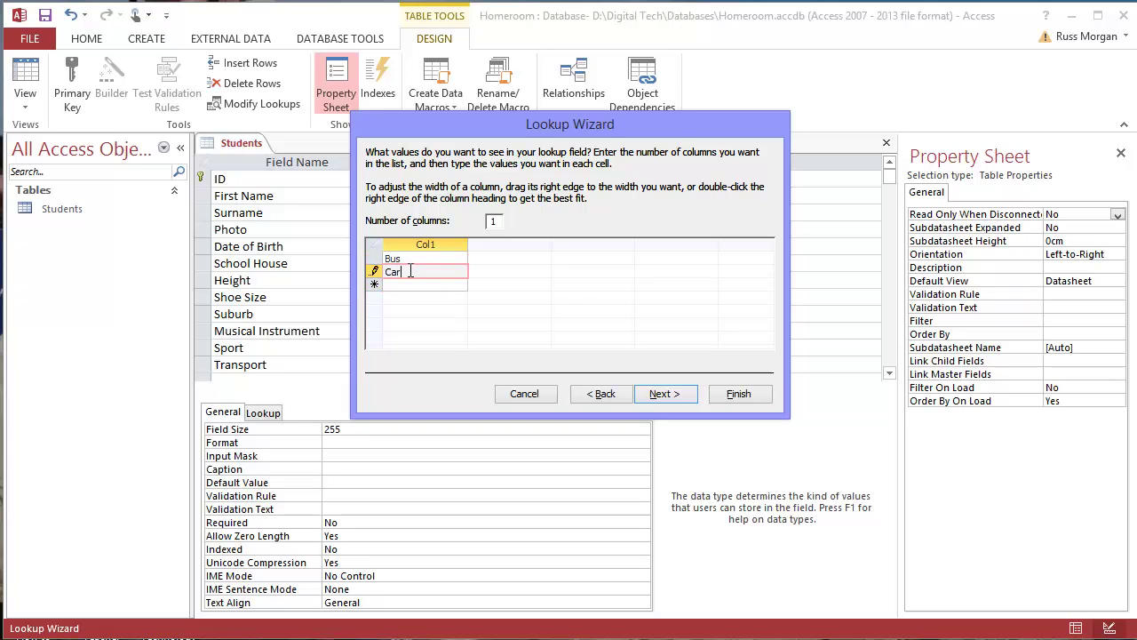
{"action": "key", "text": "Return"}
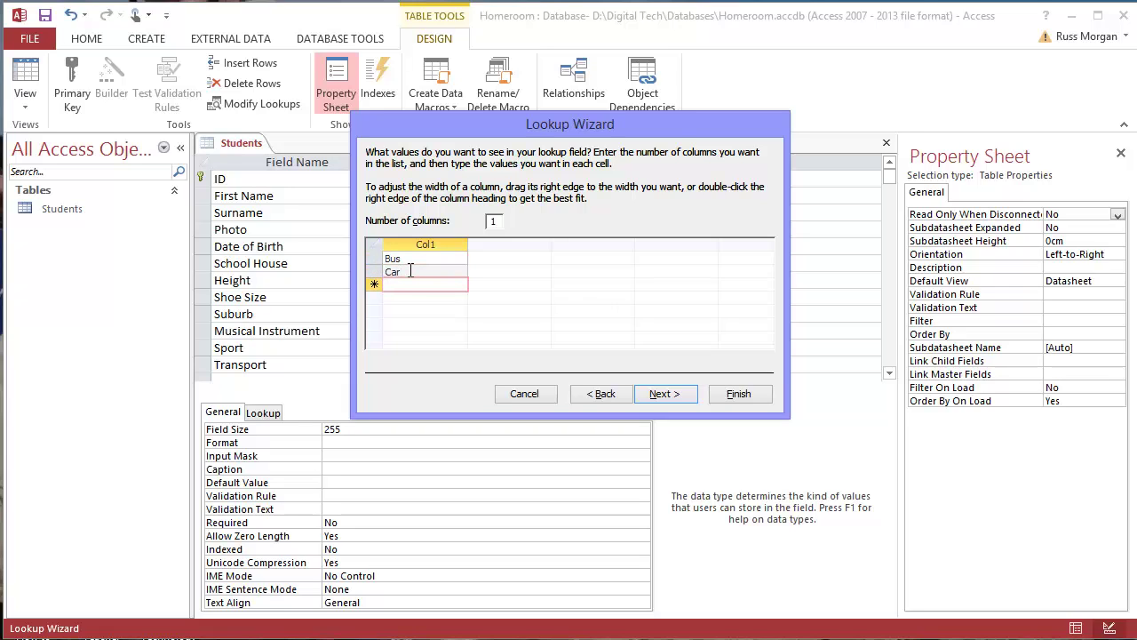
{"action": "type", "text": "Train"}
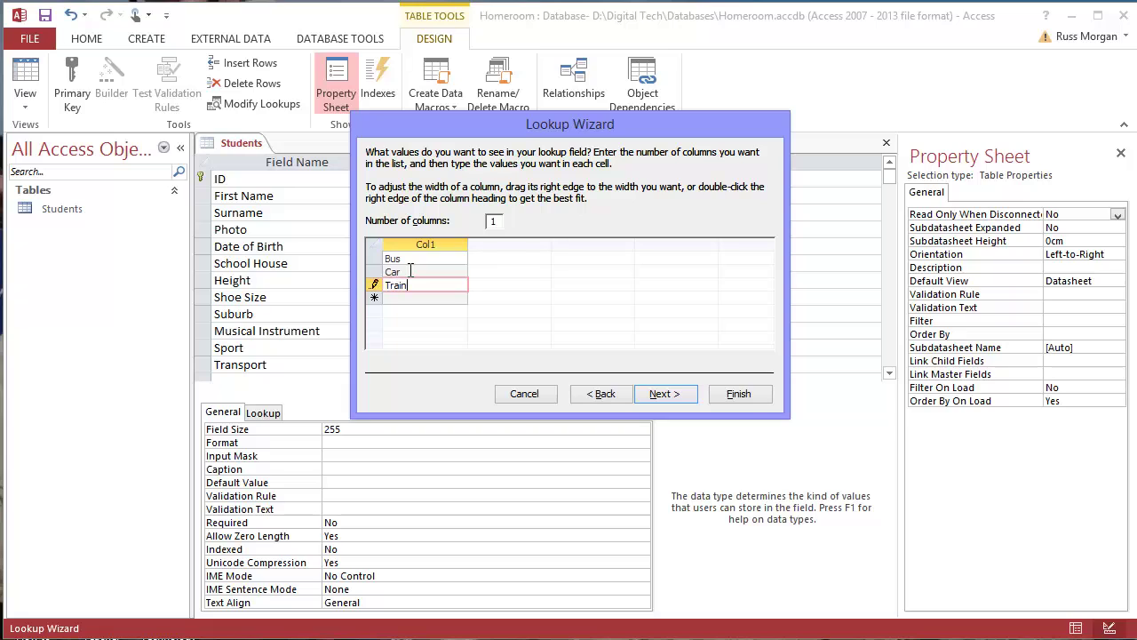
{"action": "key", "text": "Return"}
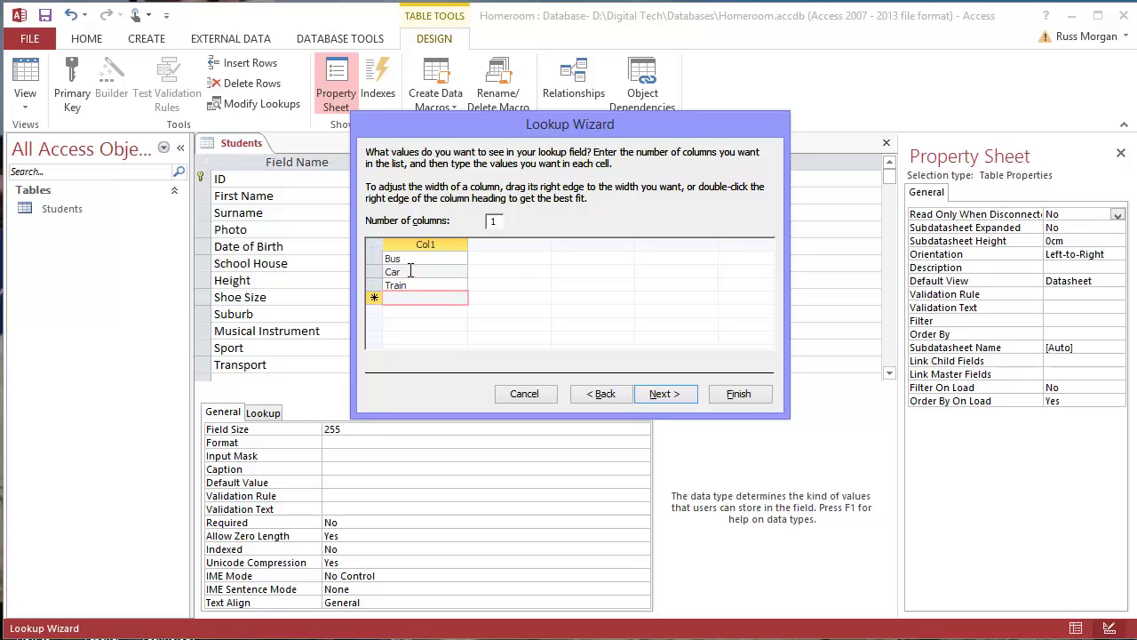
{"action": "type", "text": "Walk"}
{"action": "left_click", "coordinate": [671, 391]}
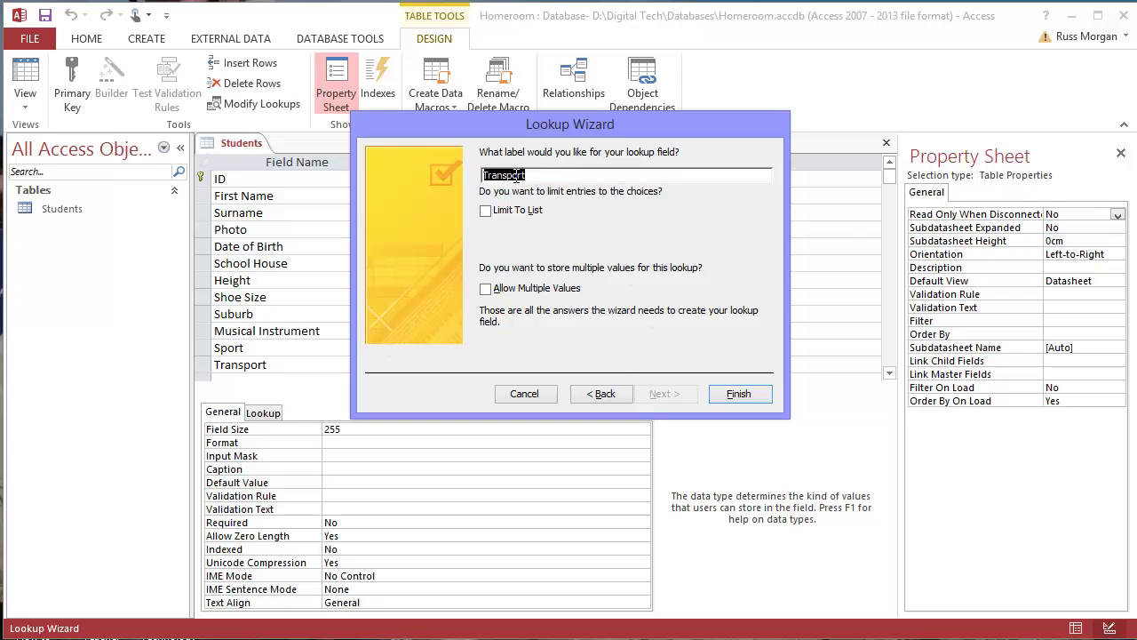
Step: Finish the Transport lookup with the default label and options, and review the field's lookup properties
{"action": "left_click", "coordinate": [738, 392]}
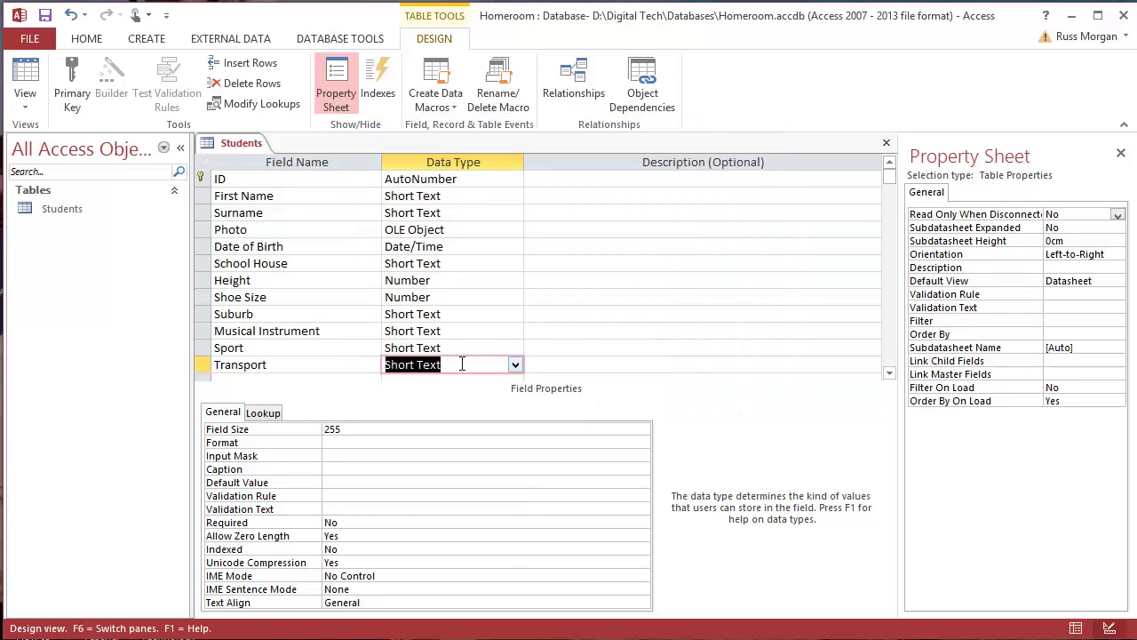
{"action": "left_click", "coordinate": [266, 414]}
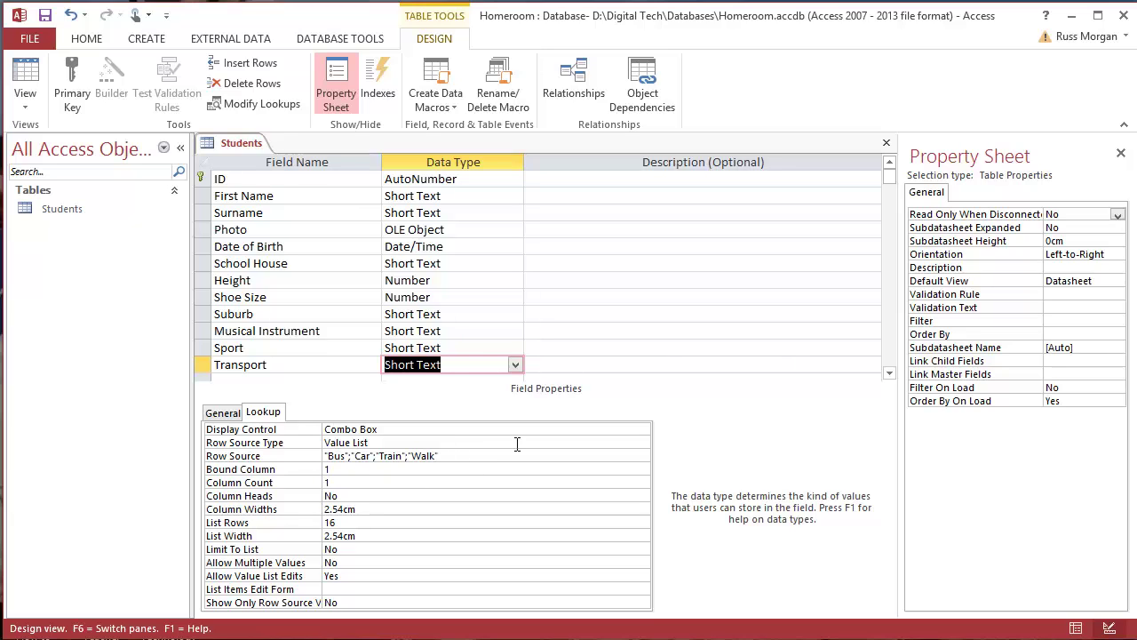
{"action": "left_click", "coordinate": [223, 412]}
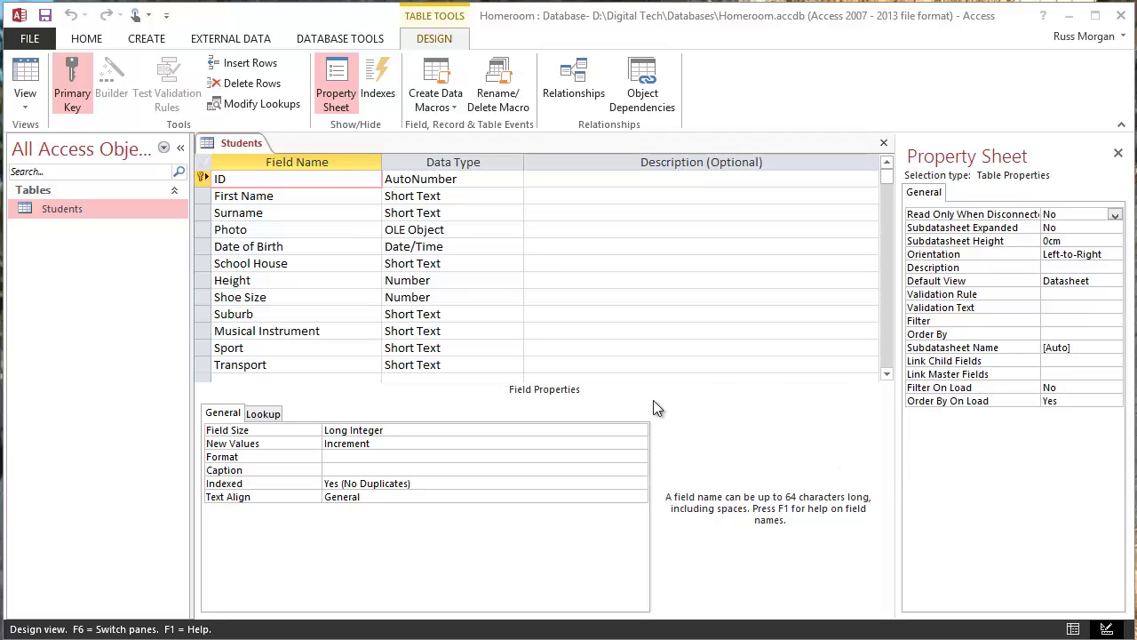
Step: Start the Lookup Wizard for the School House field and choose to type in the list values yourself
{"action": "left_click", "coordinate": [457, 264]}
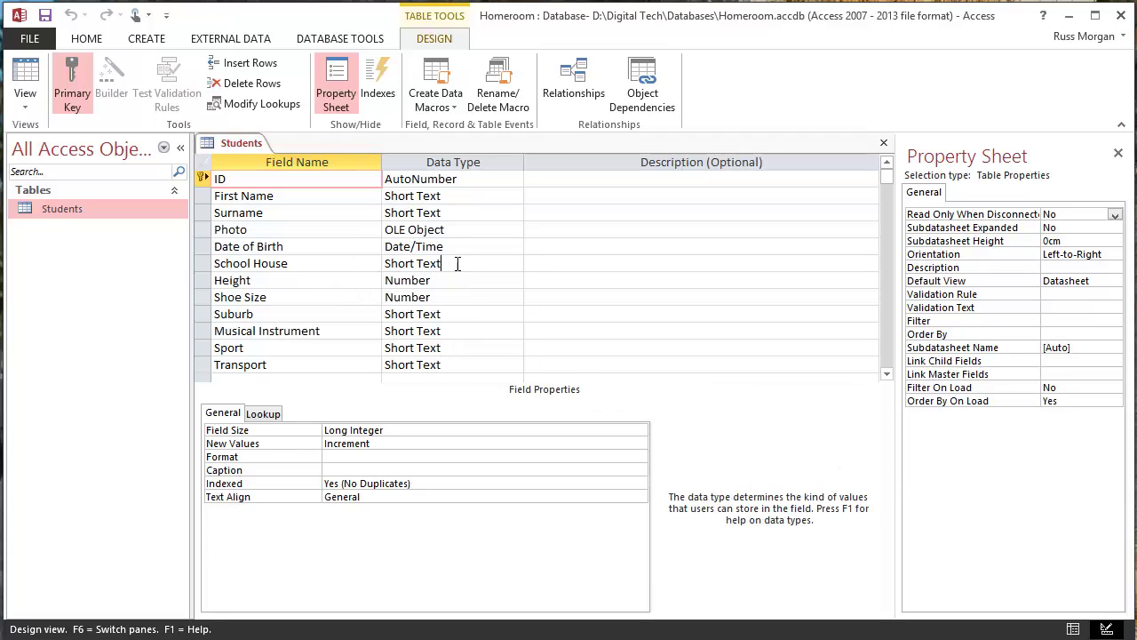
{"action": "left_click", "coordinate": [515, 264]}
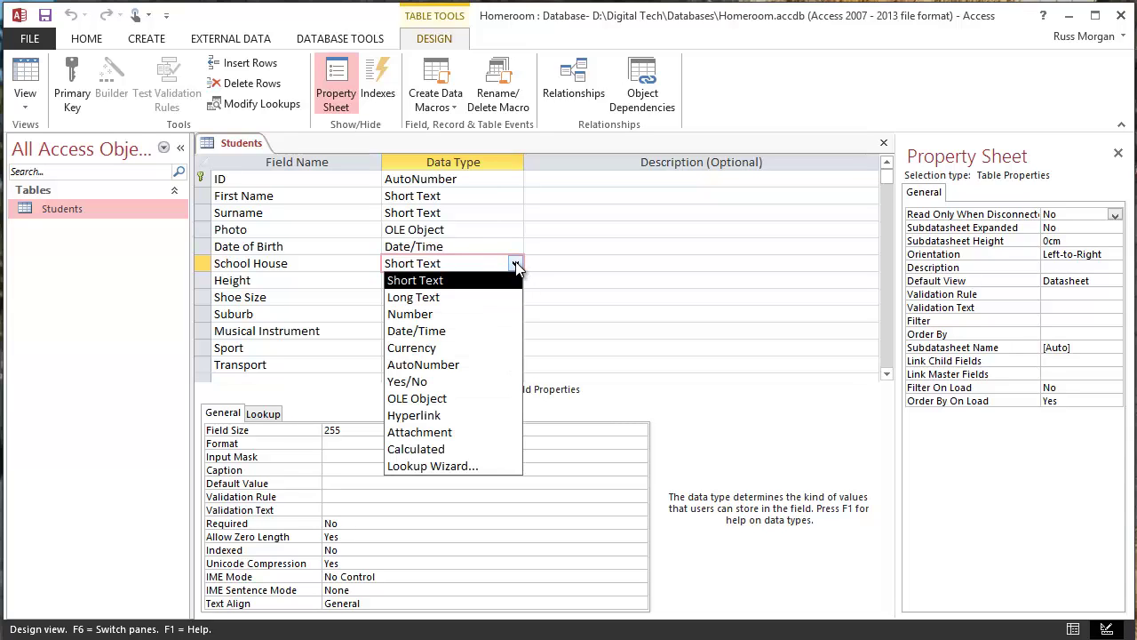
{"action": "left_click", "coordinate": [447, 464]}
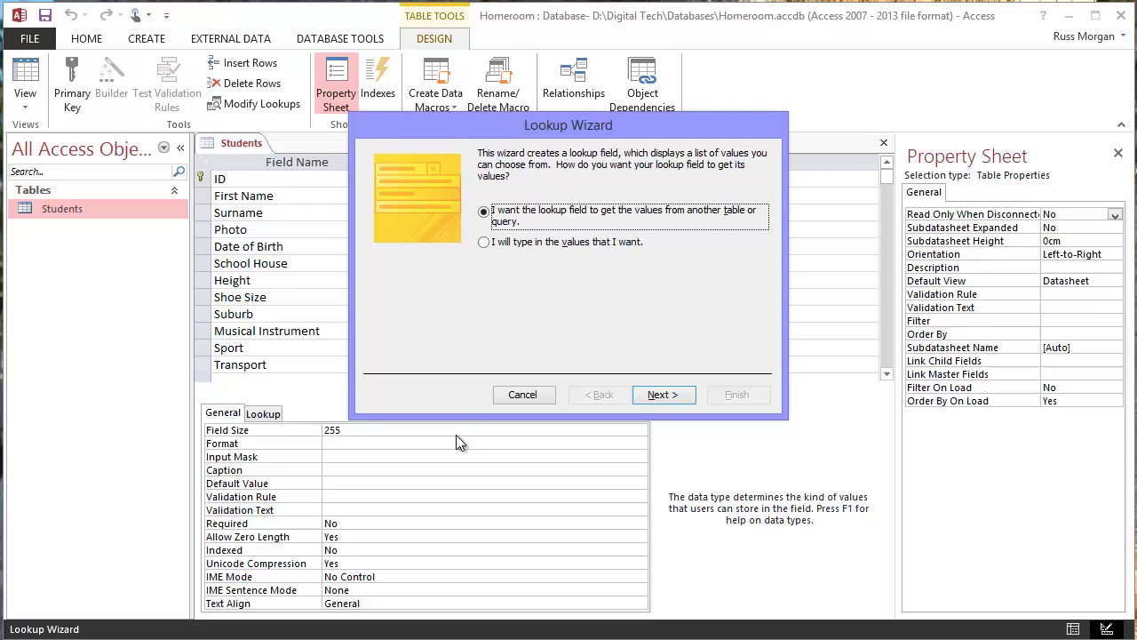
{"action": "left_click", "coordinate": [486, 241]}
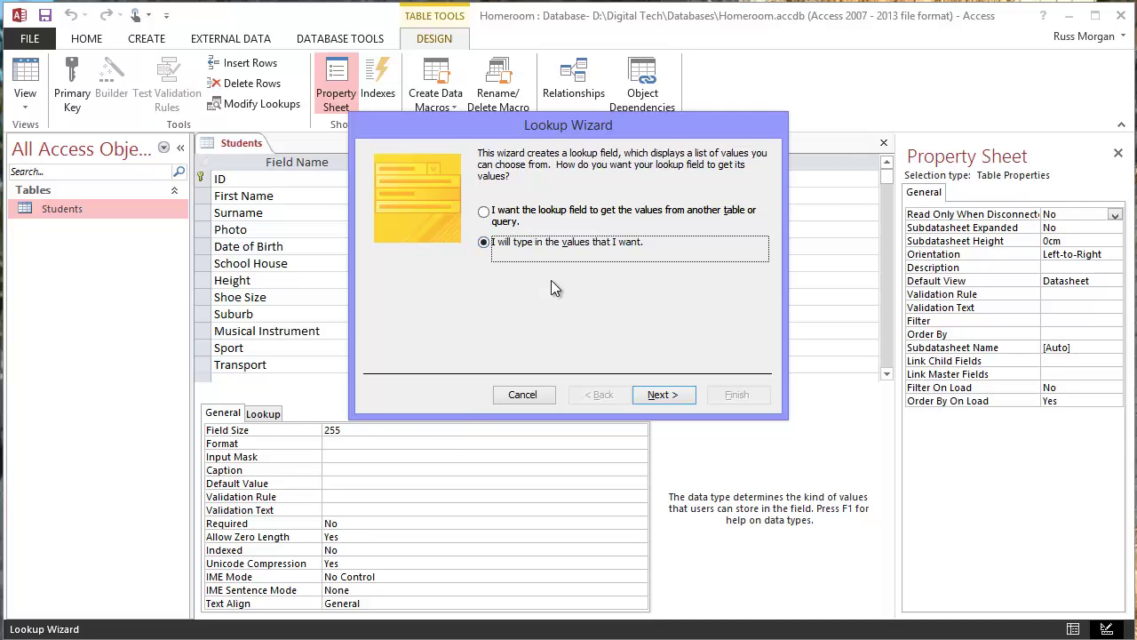
{"action": "left_click", "coordinate": [662, 394]}
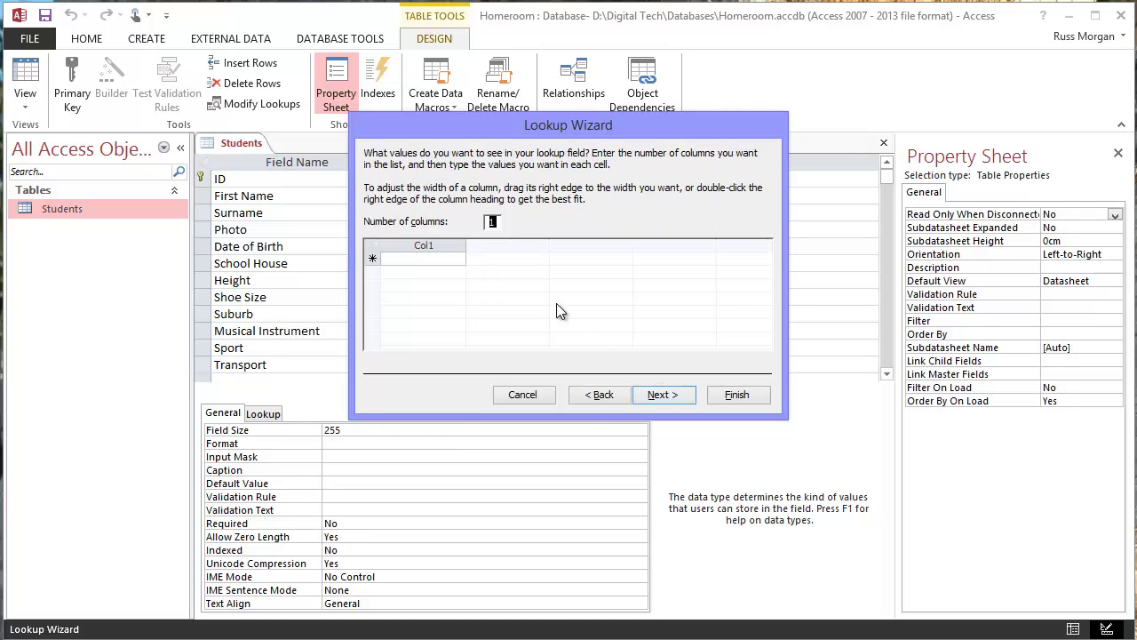
Step: Enter Barry, Mornane, Mulhall and Ward as the School House lookup values and continue to the wizard's label page
{"action": "left_click", "coordinate": [444, 258]}
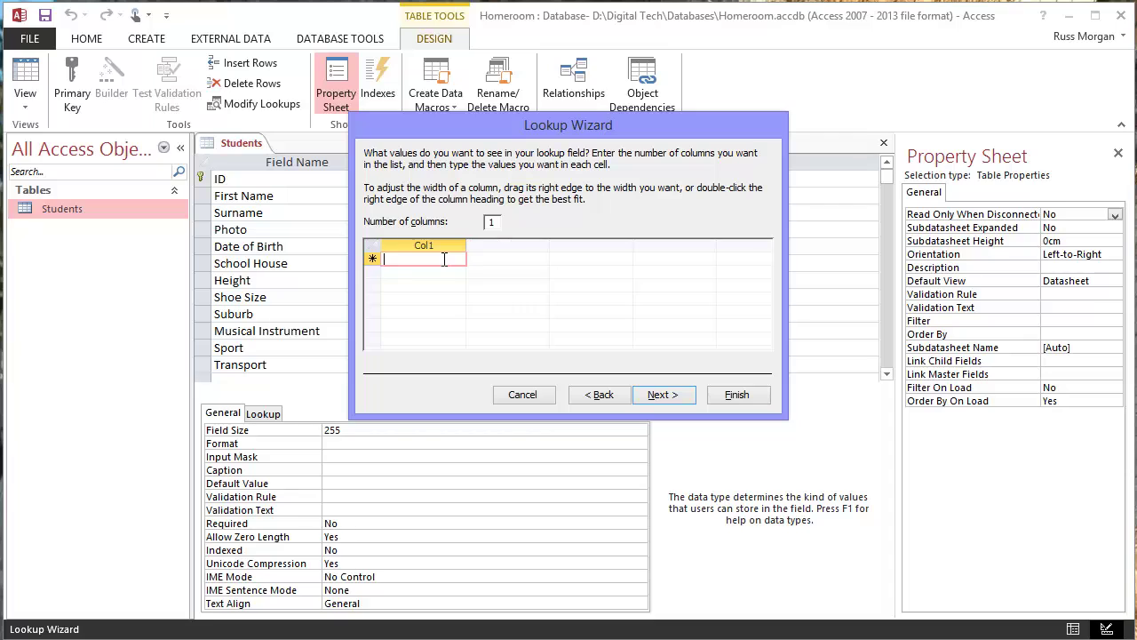
{"action": "type", "text": "Barry"}
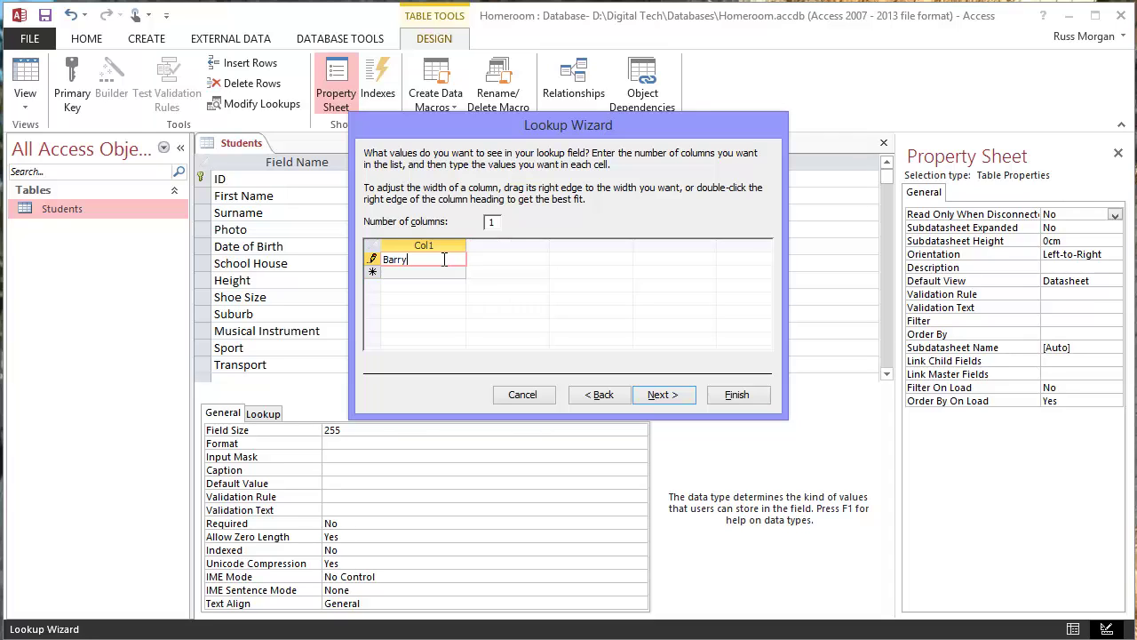
{"action": "key", "text": "Down"}
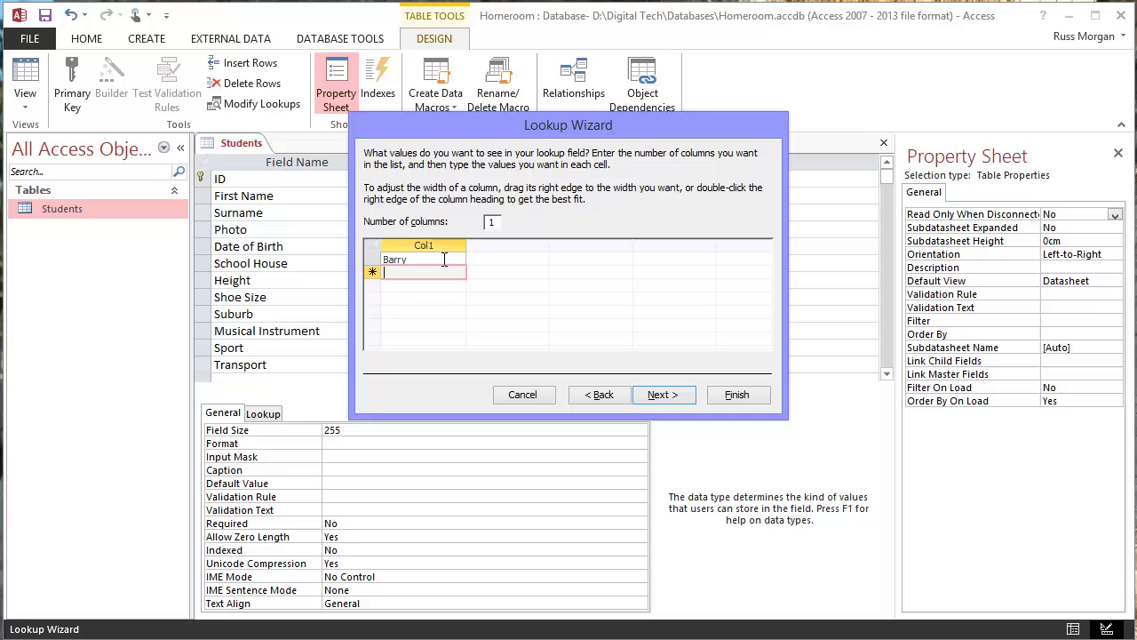
{"action": "type", "text": "Mornane"}
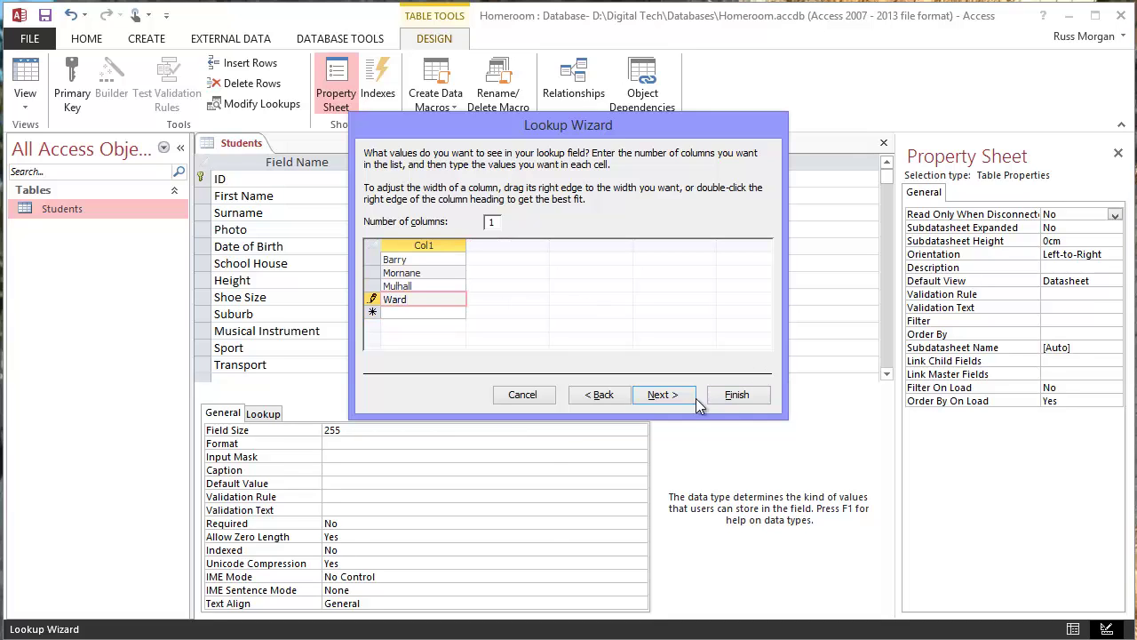
{"action": "left_click", "coordinate": [668, 395]}
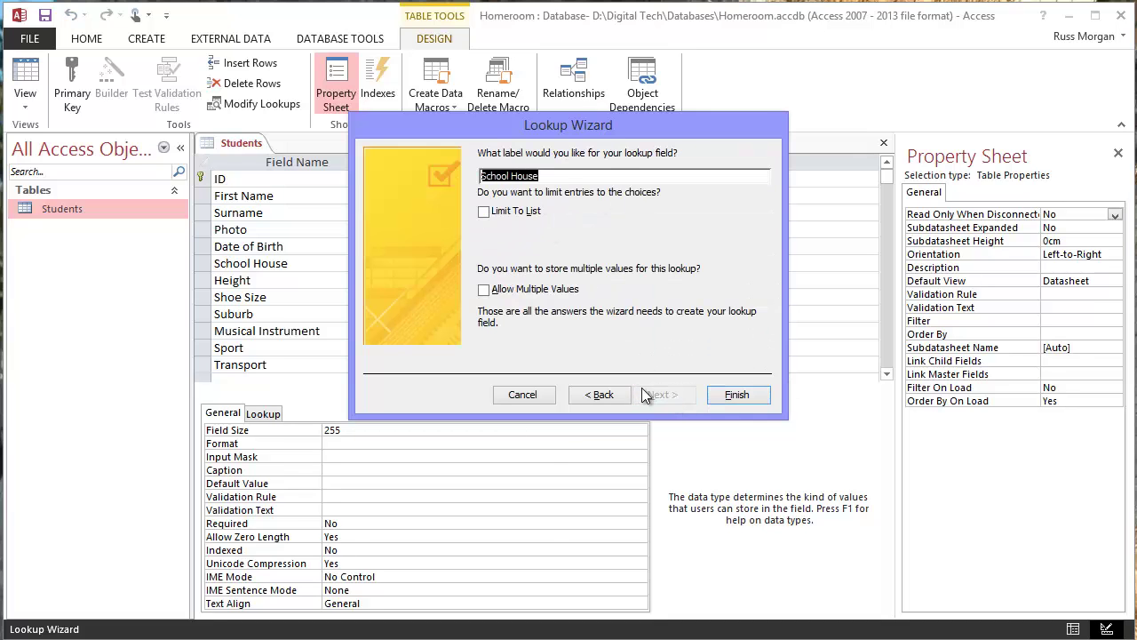
Step: Finish the School House lookup with its default label, and check the value list in the field's lookup properties
{"action": "left_click", "coordinate": [729, 397]}
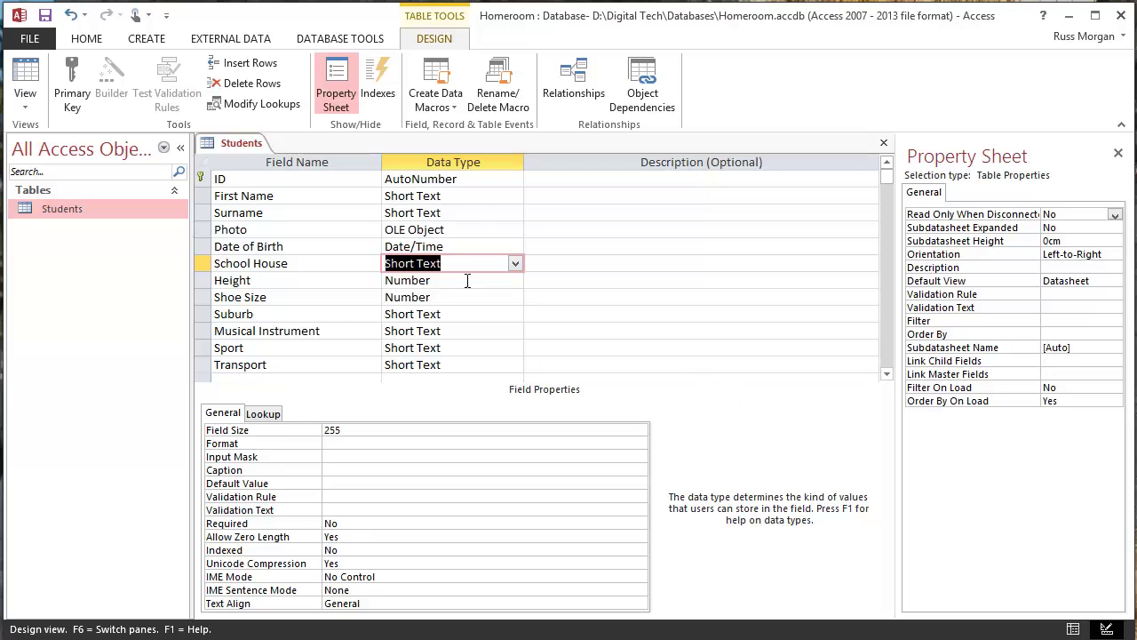
{"action": "left_click", "coordinate": [265, 414]}
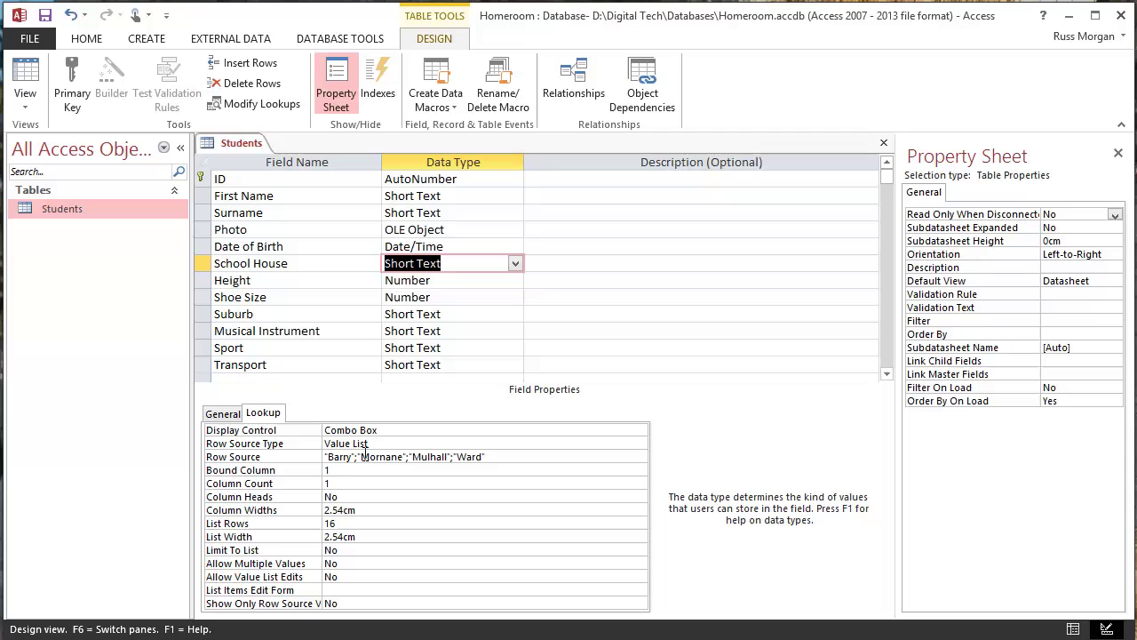
{"action": "left_click", "coordinate": [223, 415]}
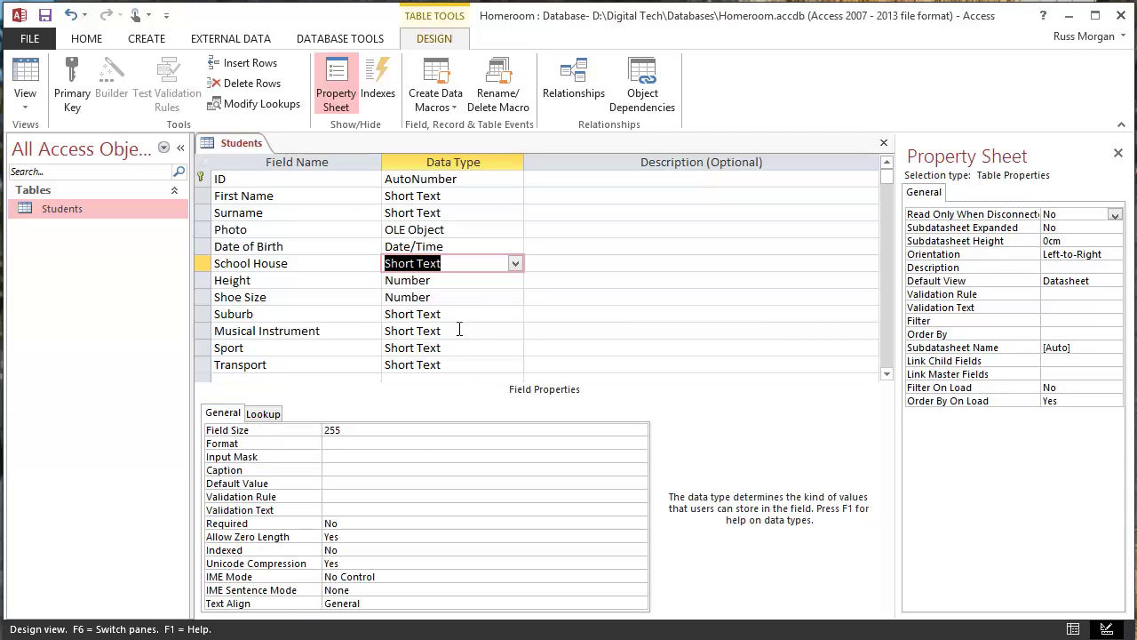